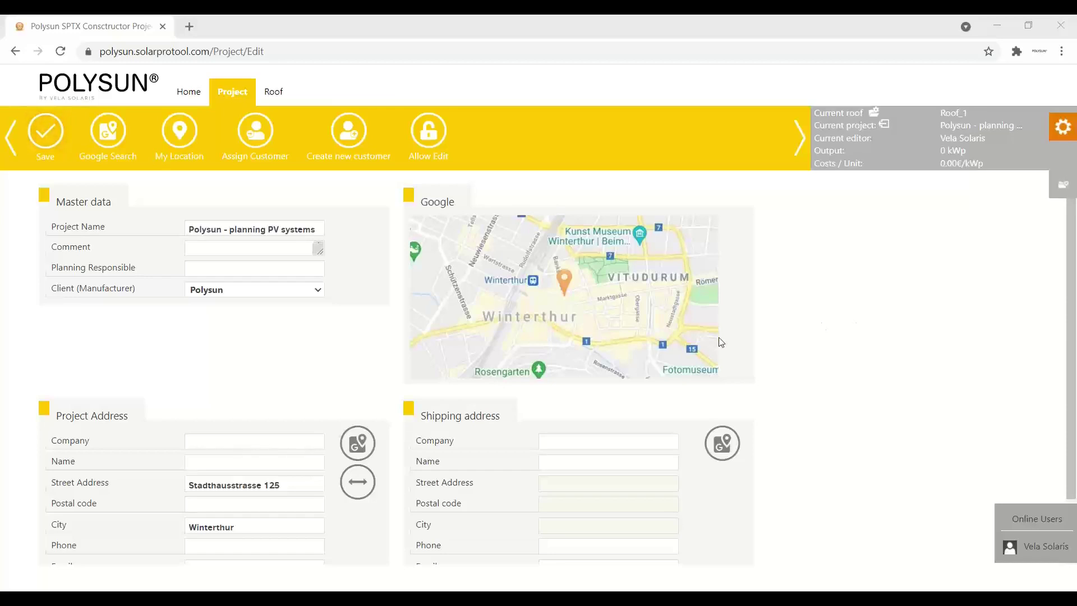
- Save the project details and choose a customized roof shape
left_click(45, 131)
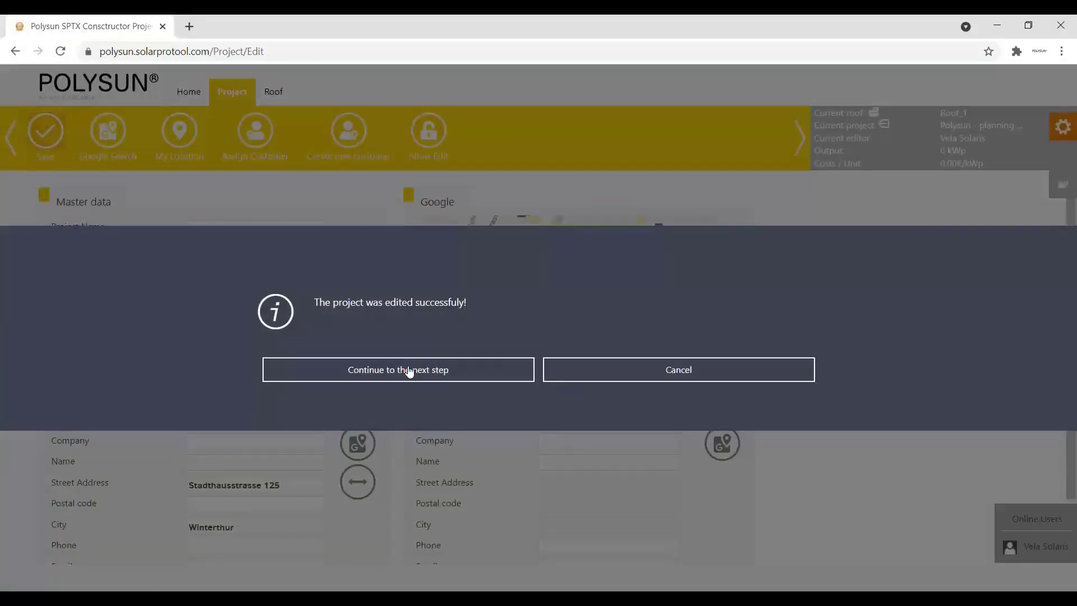
left_click(410, 372)
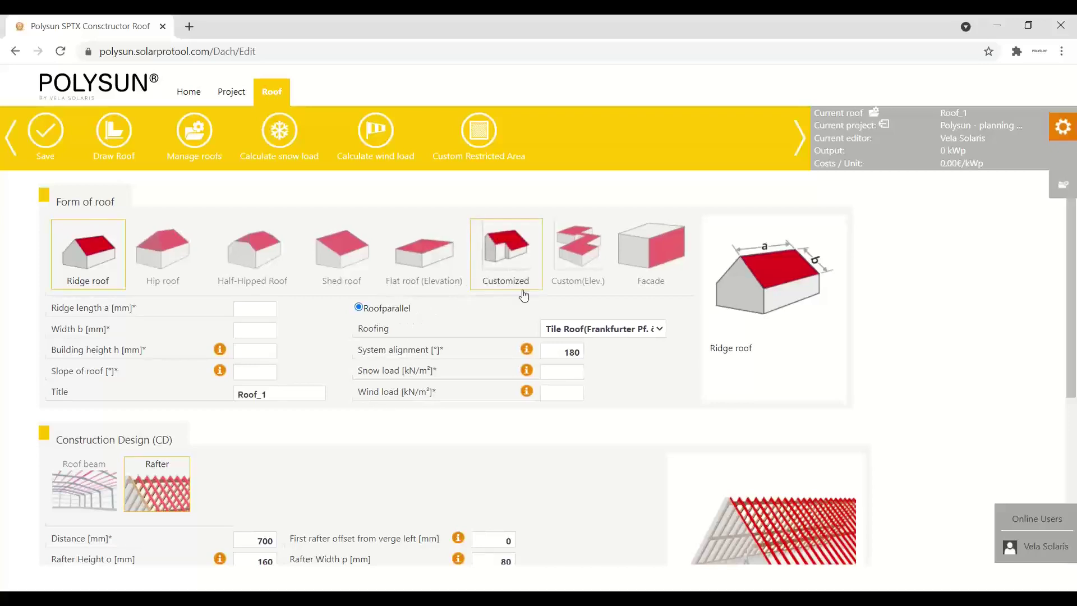
left_click(512, 260)
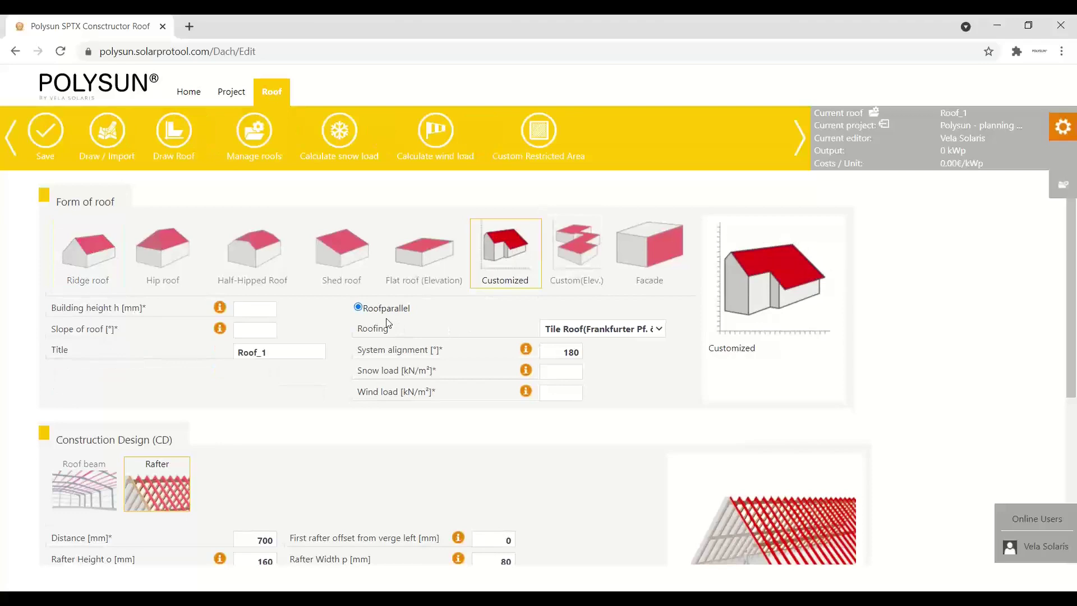
- Set the building height to 10000 mm and the roof slope to 25°
left_click(258, 310)
type("10")
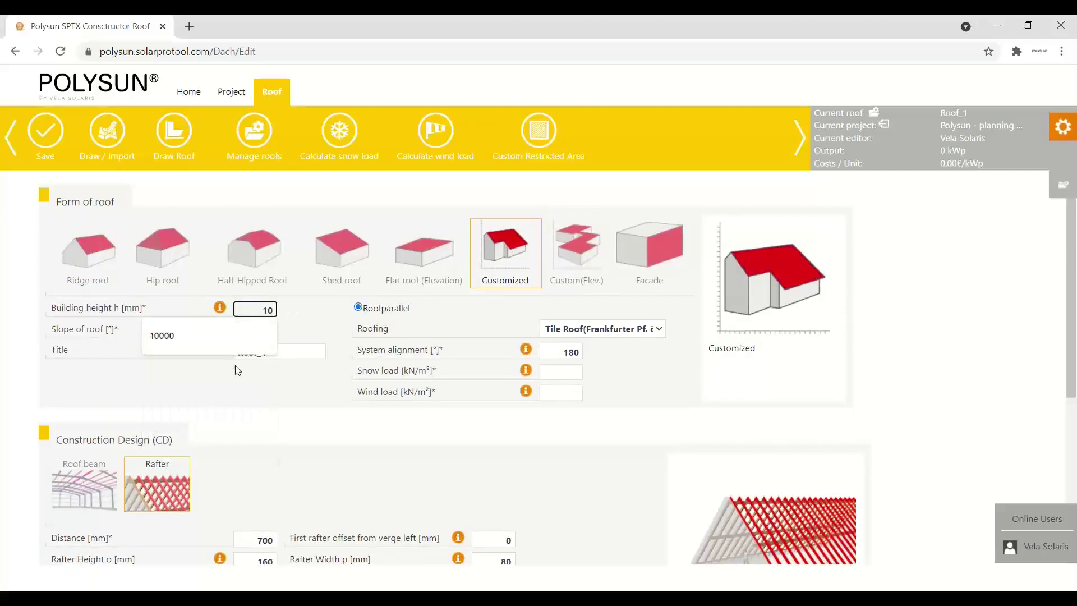
key("Down")
key("Tab")
left_click(259, 328)
type("2")
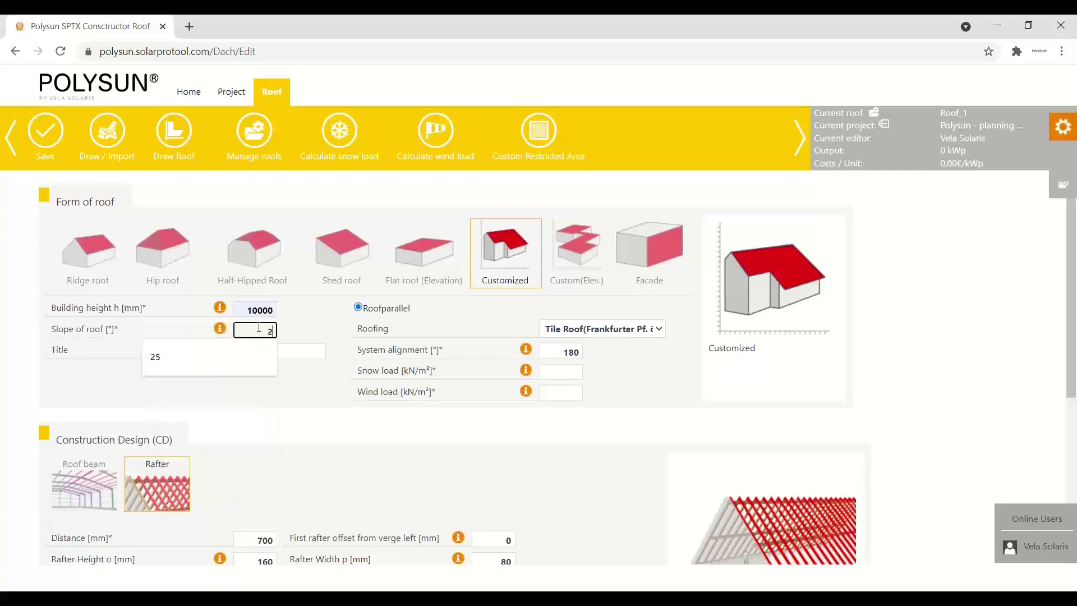
key("Down")
key("Return")
- Calculate the snow load using the Height ±0 snow load zone
left_click(573, 373)
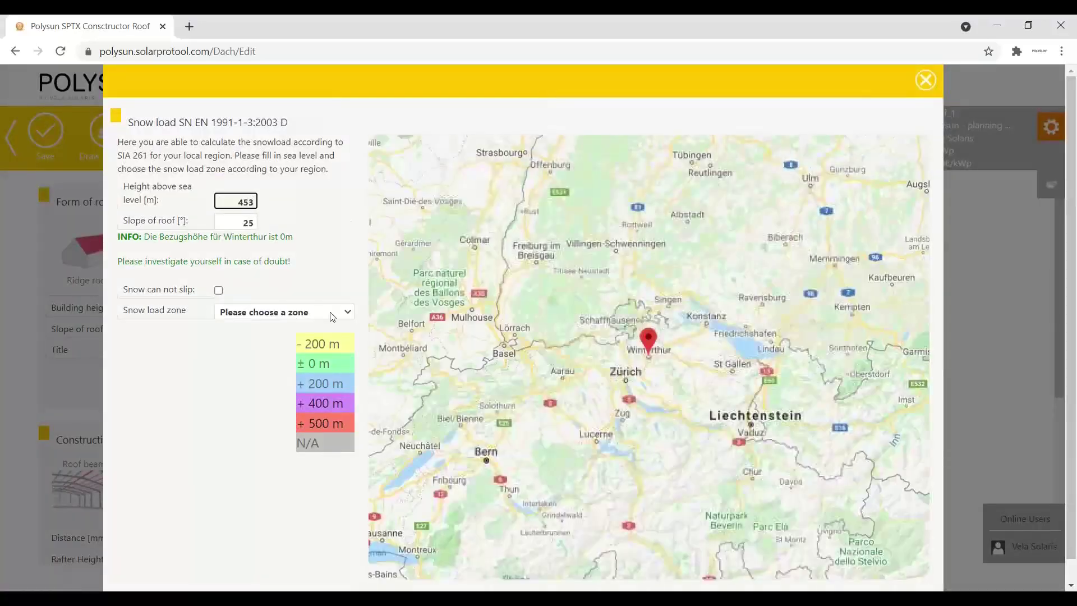
left_click(333, 312)
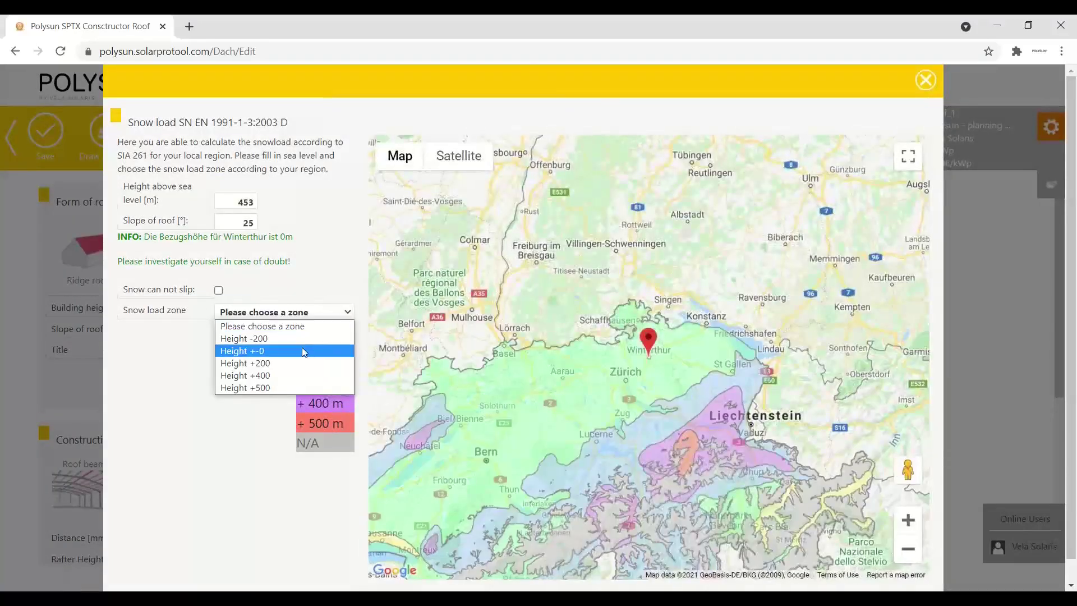
left_click(301, 348)
- Calculate the wind load with pressure zone Generally 1 and Large urban areas exposure
left_click(576, 390)
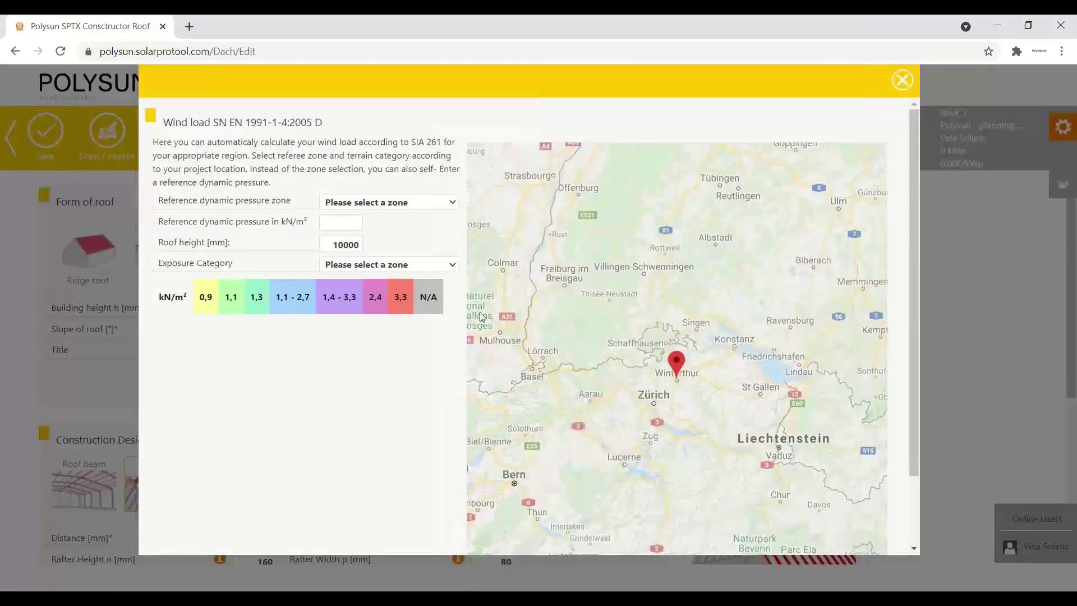
left_click(399, 203)
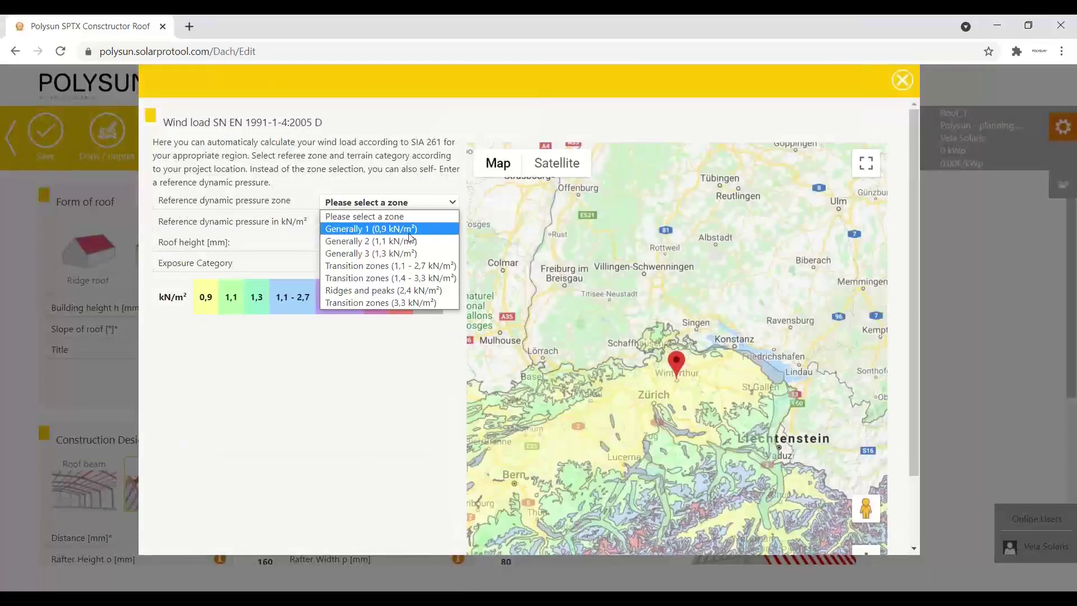
left_click(403, 230)
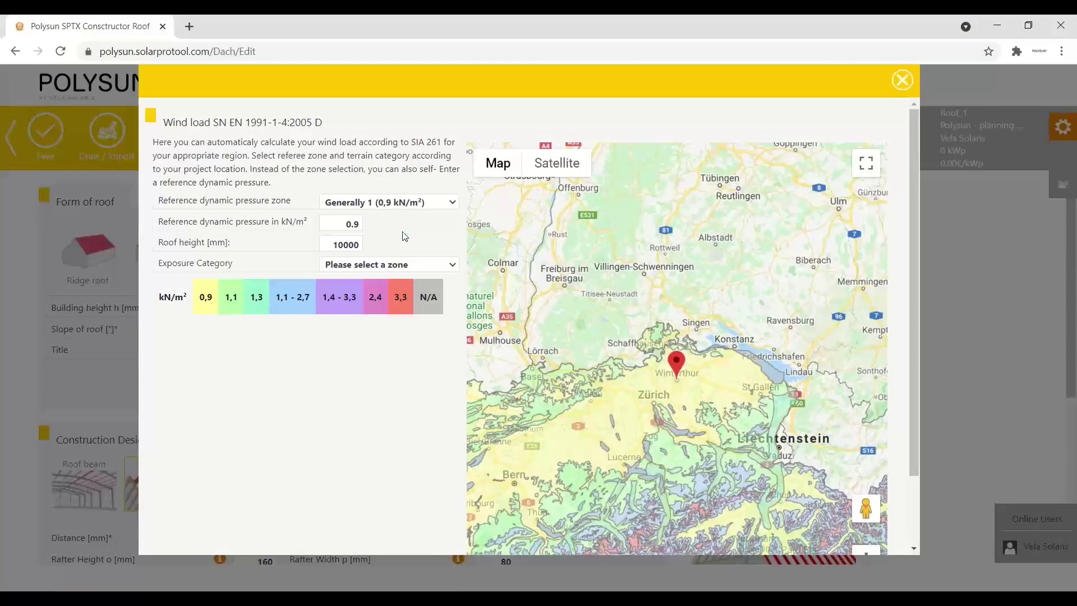
left_click(419, 268)
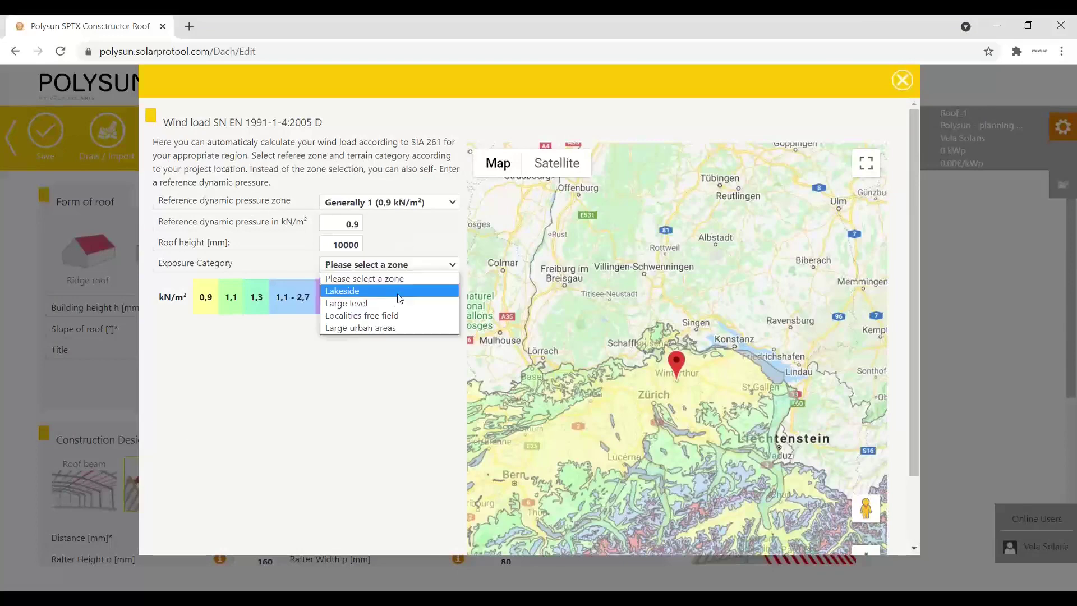
left_click(395, 328)
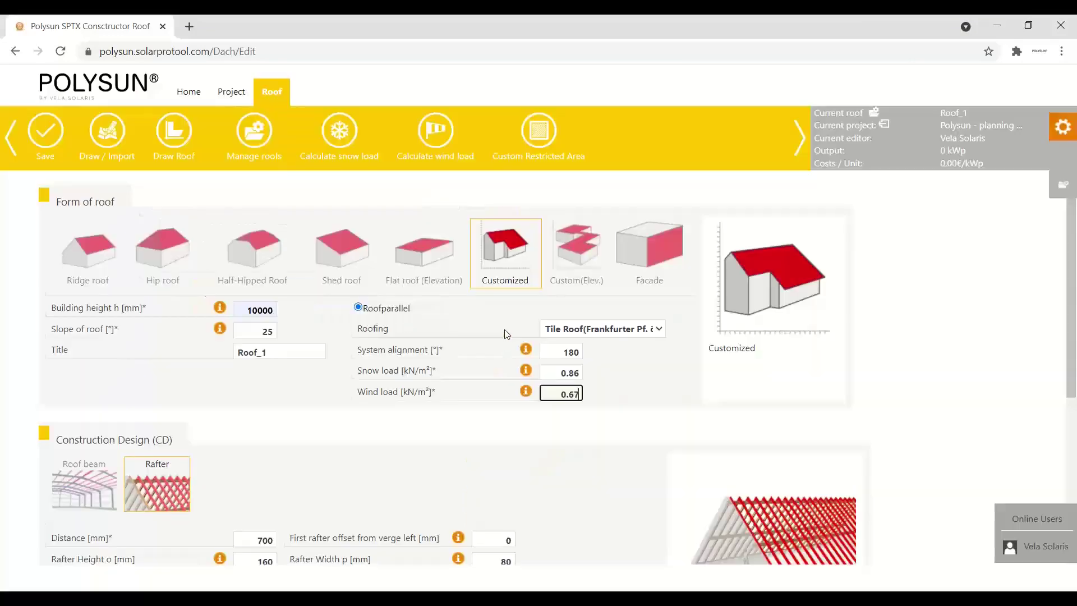
- Zoom into the satellite map and place a guide line along Stadthausstrasse
left_click(109, 132)
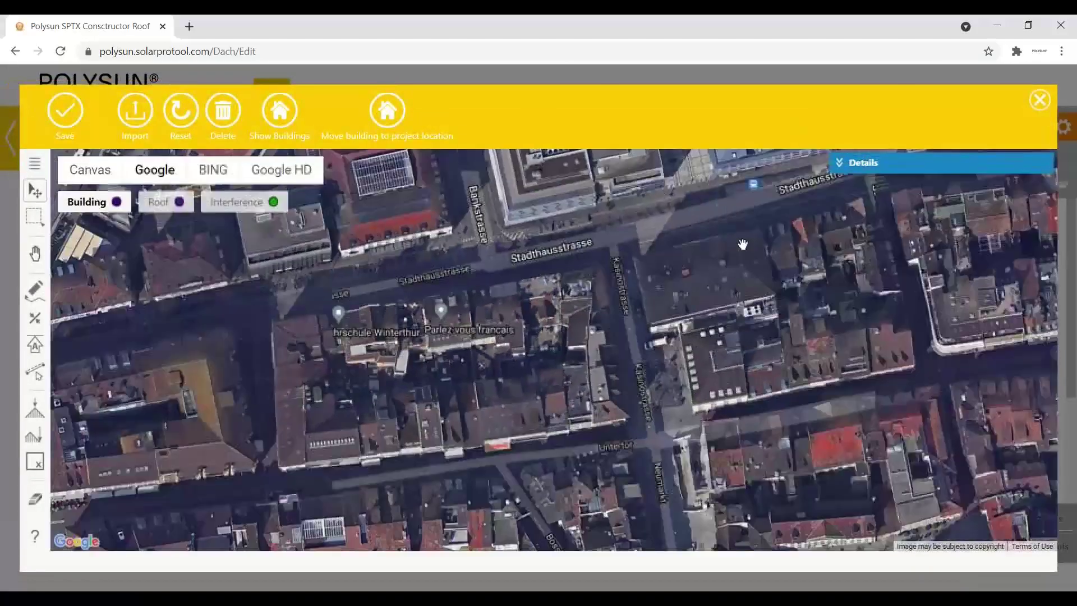
scroll(608, 311, "up", 2)
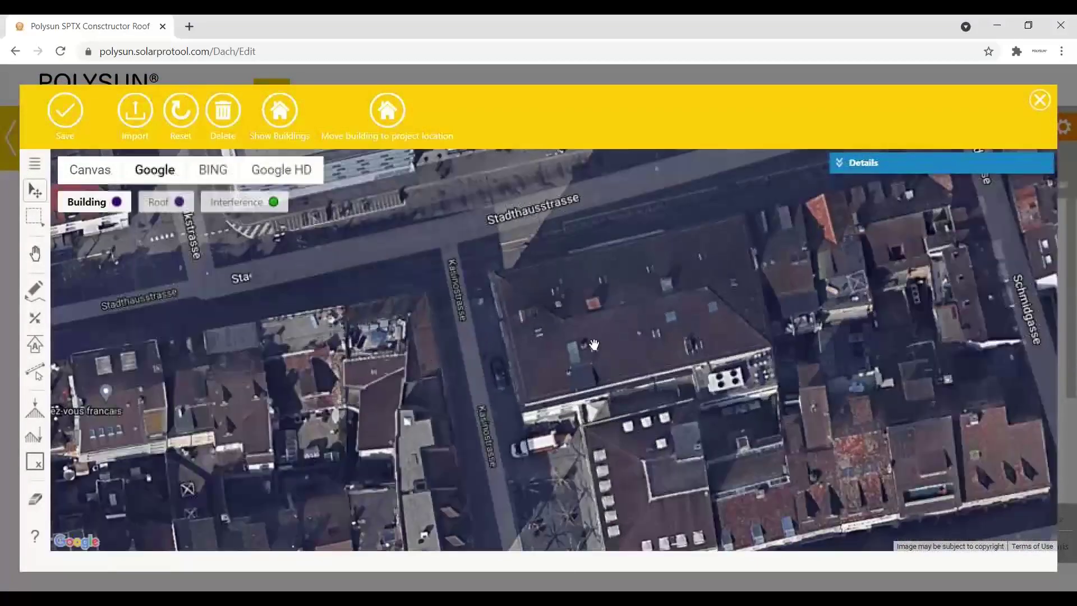
left_click(33, 321)
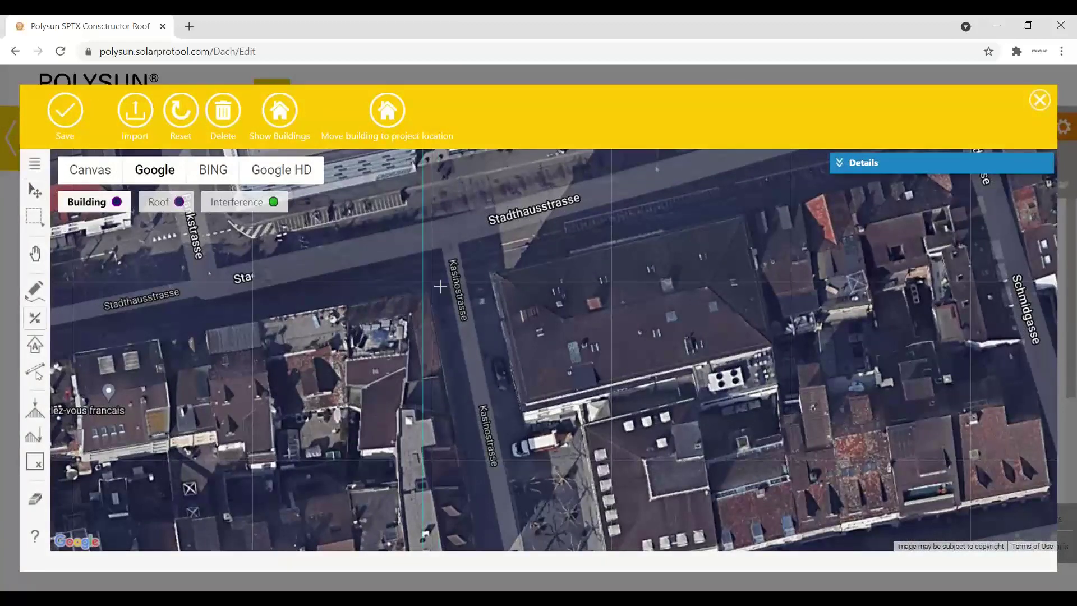
left_click(491, 272)
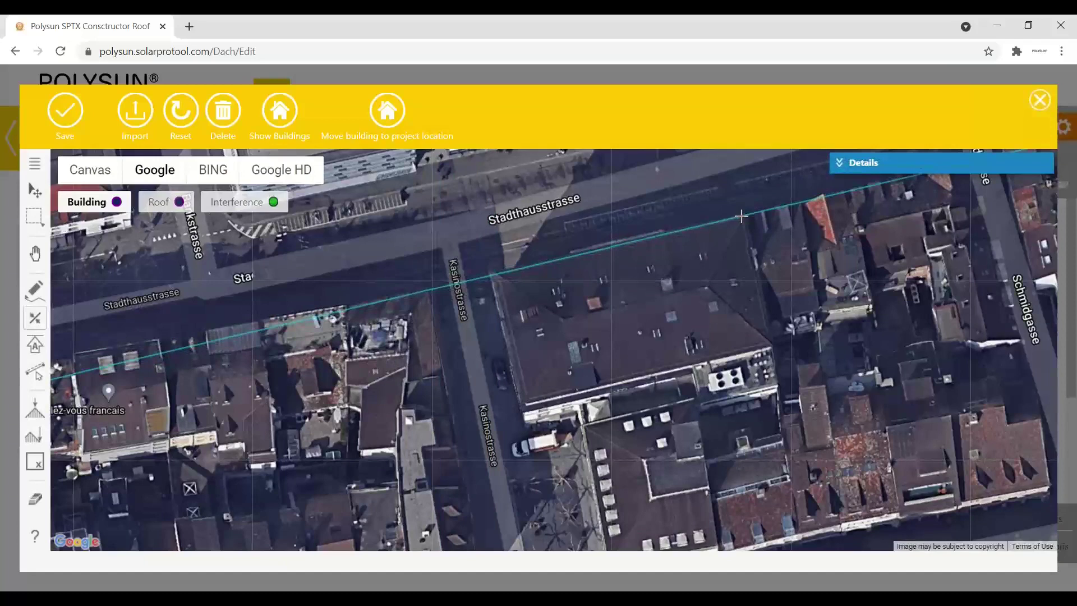
left_click(723, 221)
- Trace the corner building as a 36849 × 18699 mm rectangular outline
left_click(34, 289)
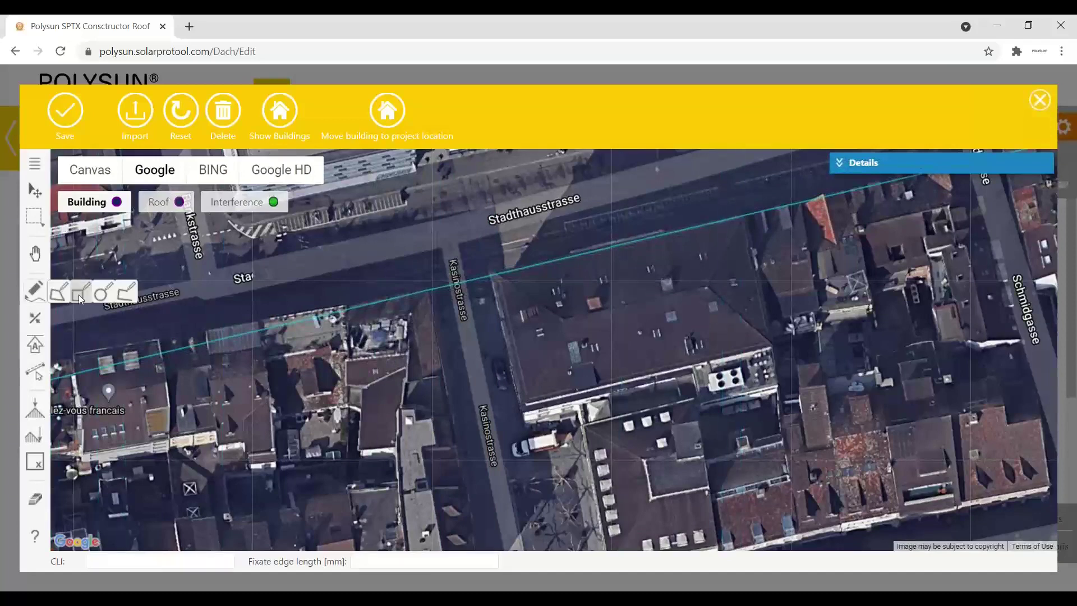
left_click(495, 290)
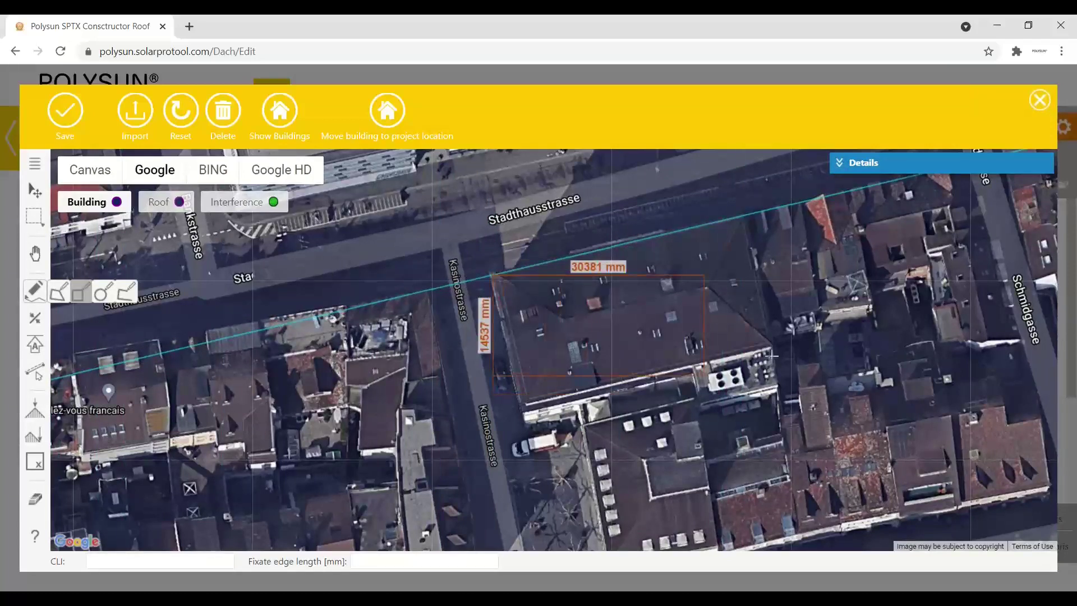
left_click(772, 344)
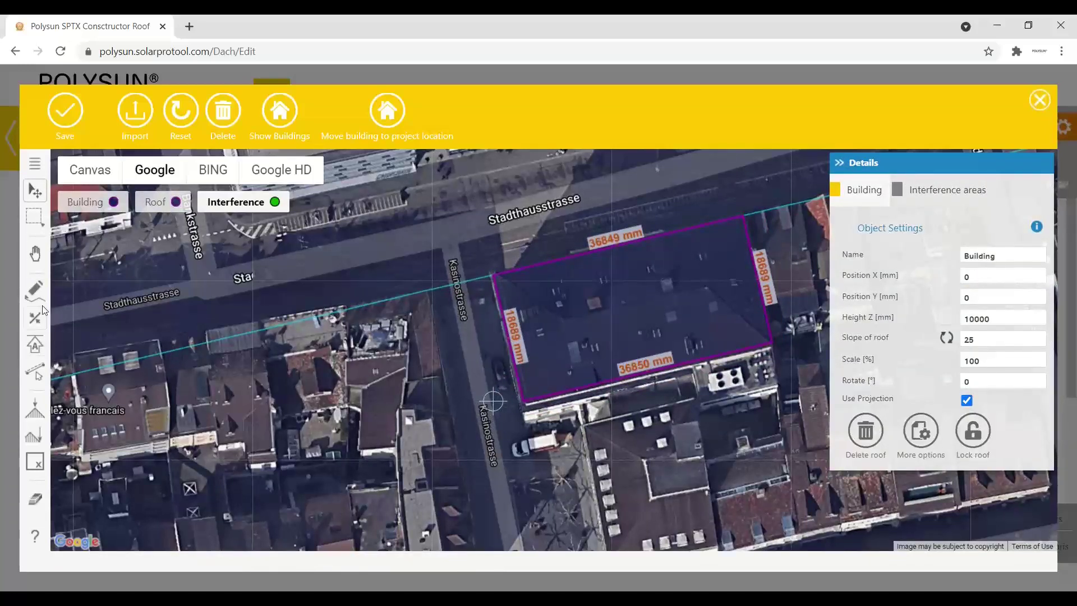
- Add a hip roof with a 21508 mm ridge, leaving Roof_1 00 (West) as the current roof
left_click(36, 414)
left_click(573, 317)
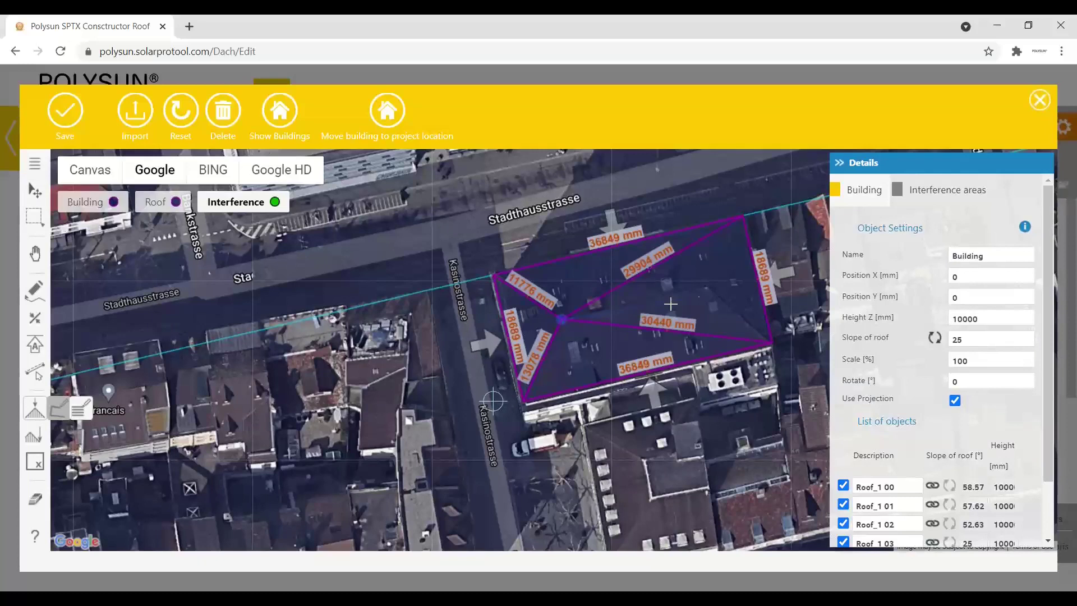
left_click(707, 287)
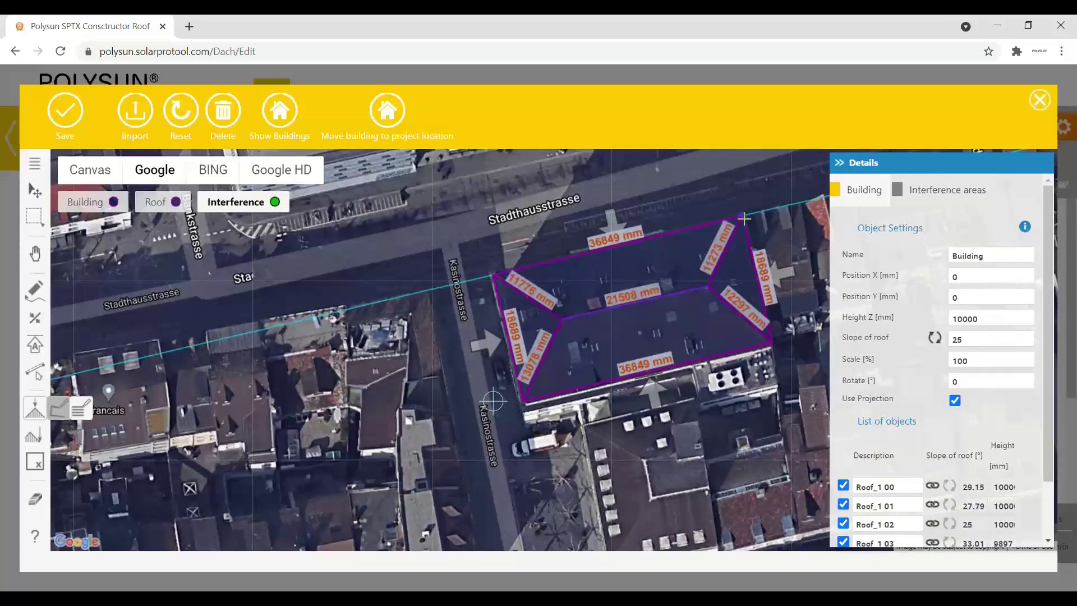
key("Escape")
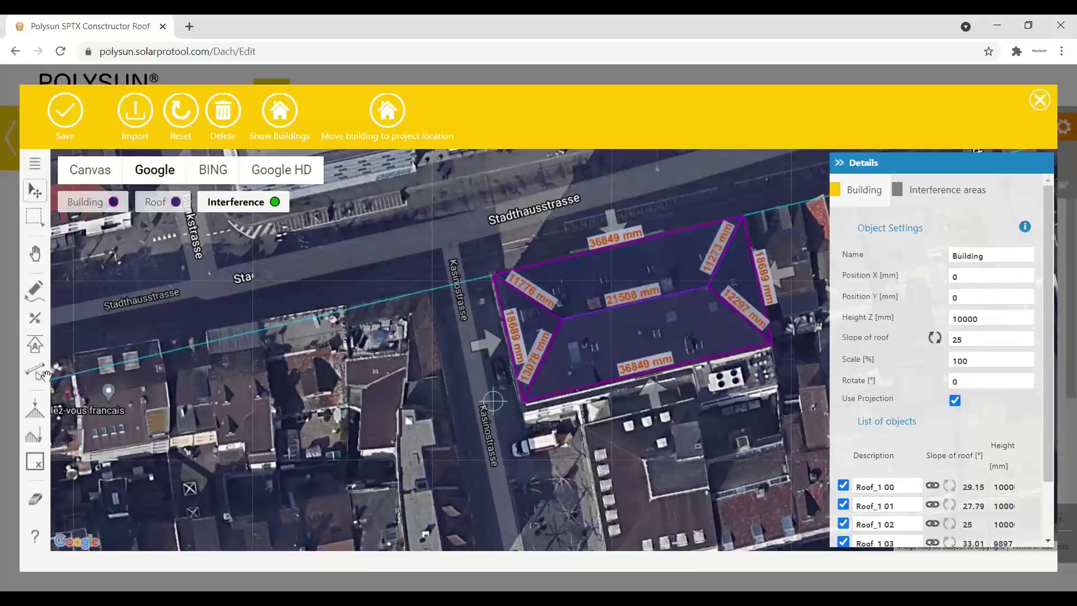
left_click(34, 416)
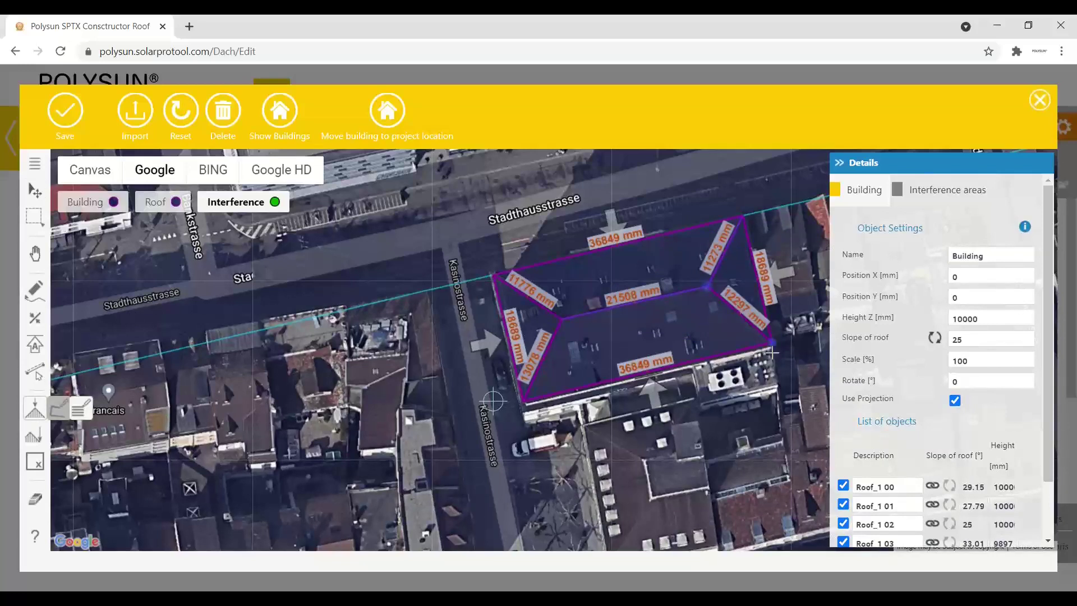
key("Escape")
left_click(43, 405)
key("Escape")
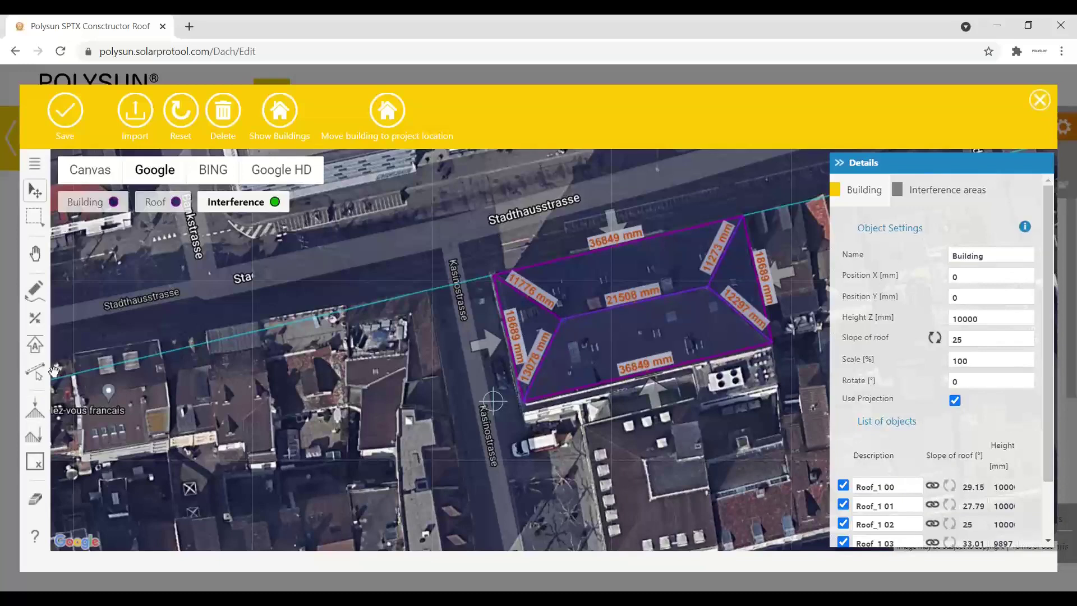
left_click(44, 415)
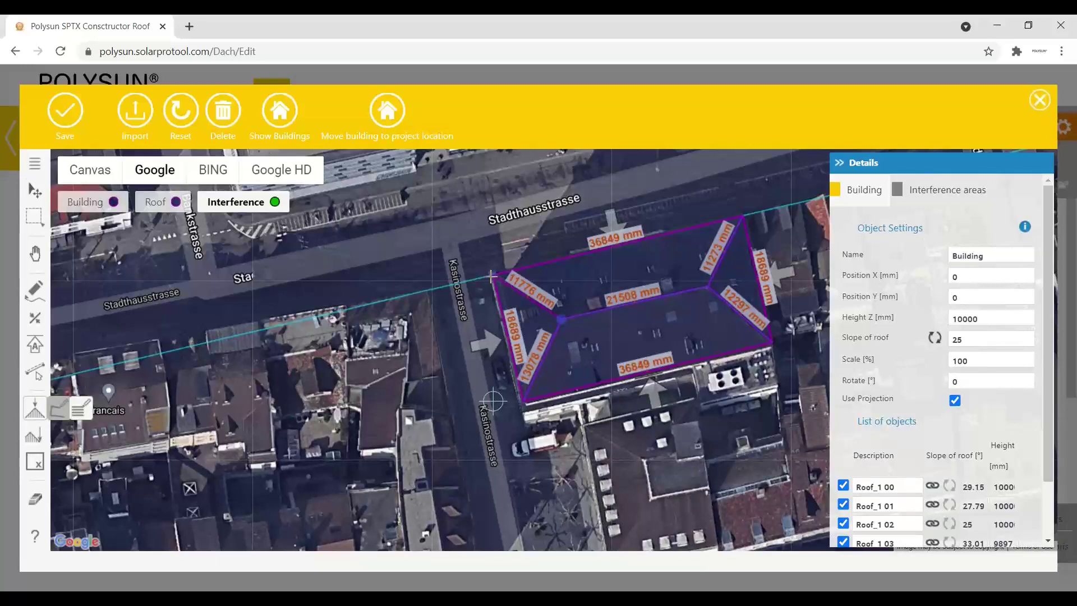
key("Escape")
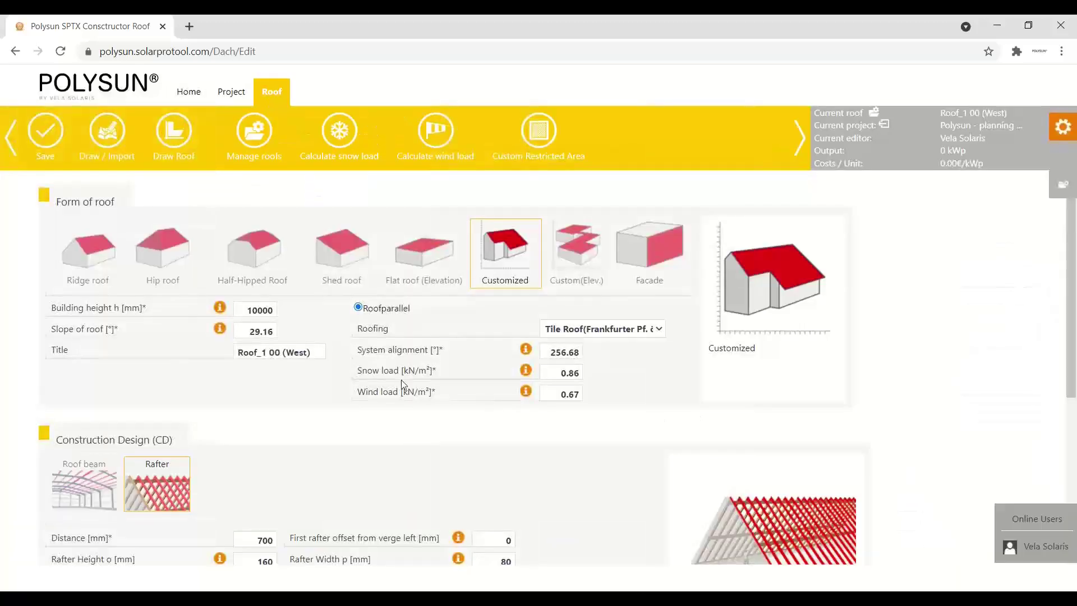
- Save the roof settings for all roofs and proceed to PV module selection
left_click(46, 131)
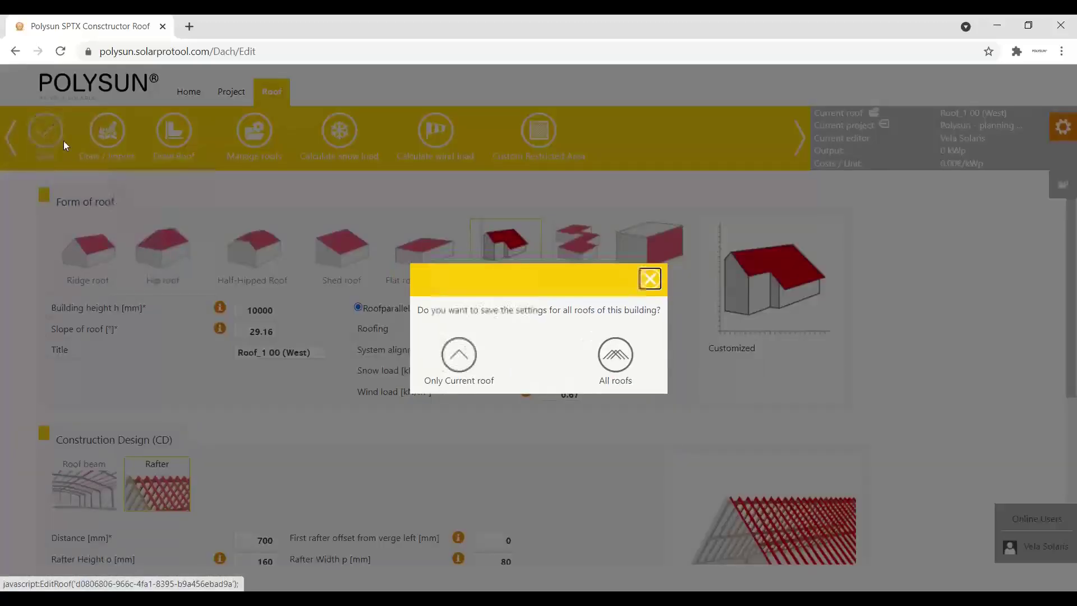
left_click(631, 357)
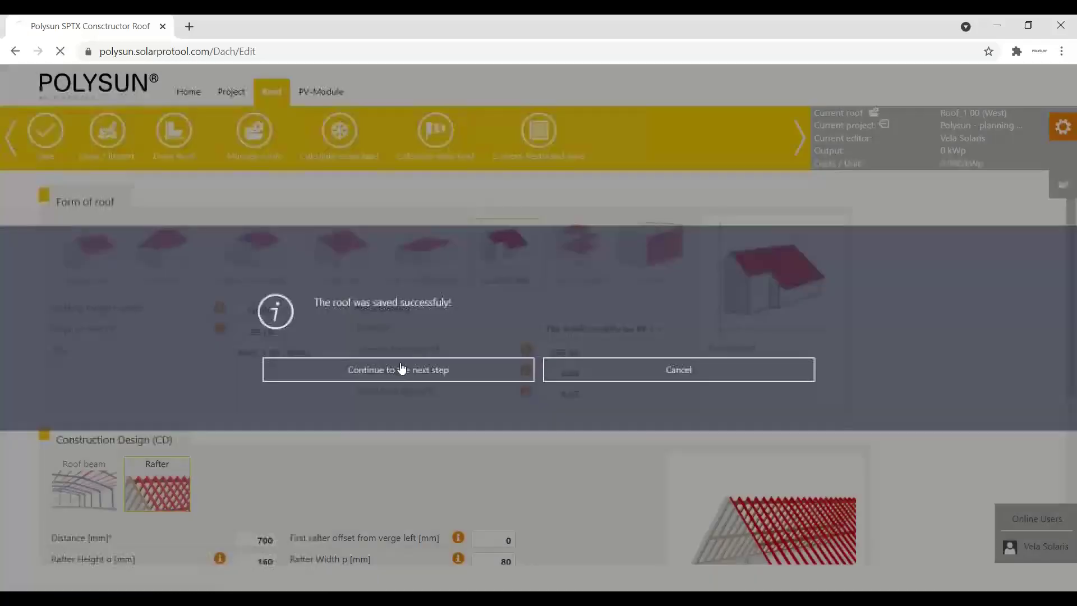
left_click(402, 369)
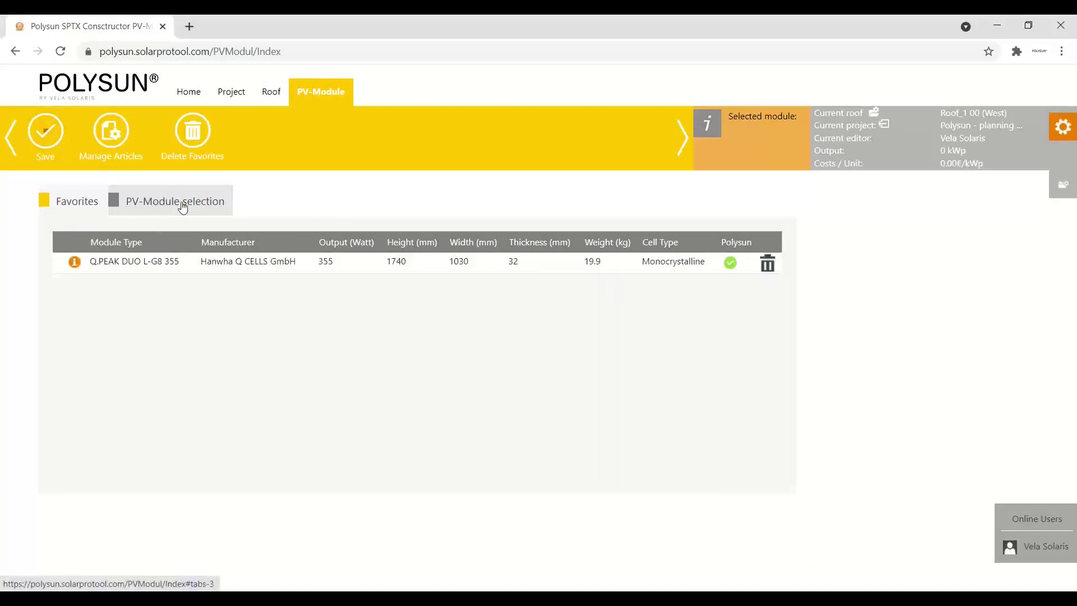
- Select and save the favourite Q.PEAK DUO L-G8 355 module, then continue to mounting design
left_click(181, 259)
left_click(49, 144)
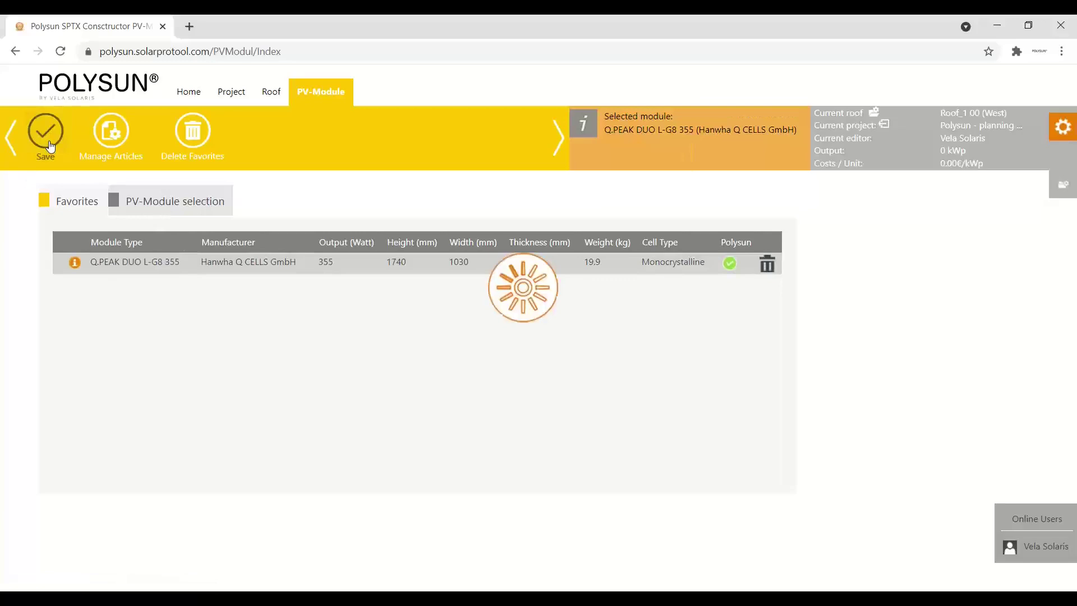
left_click(616, 355)
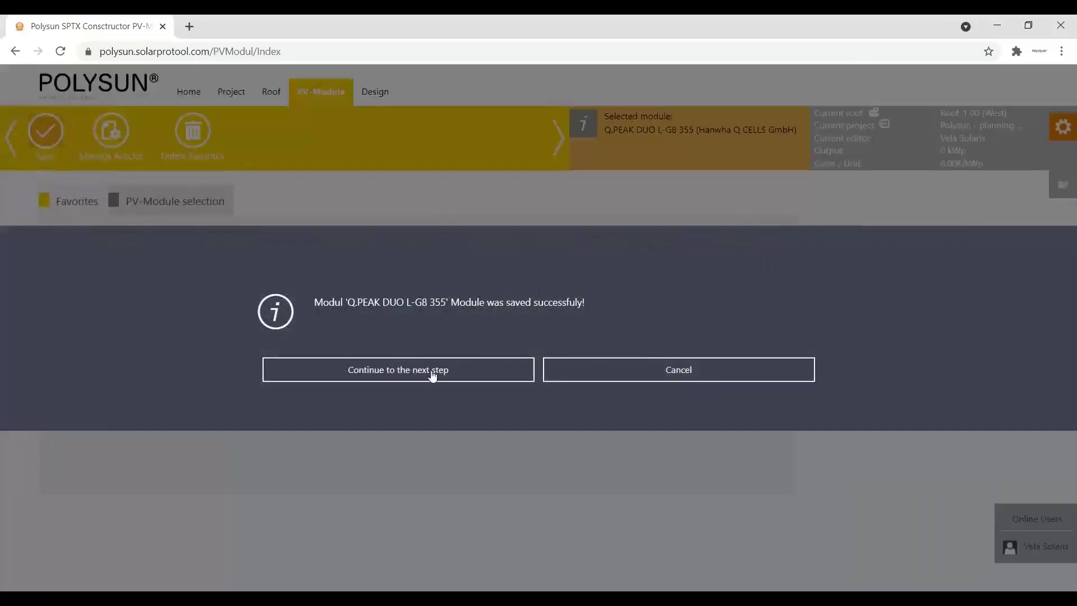
left_click(433, 373)
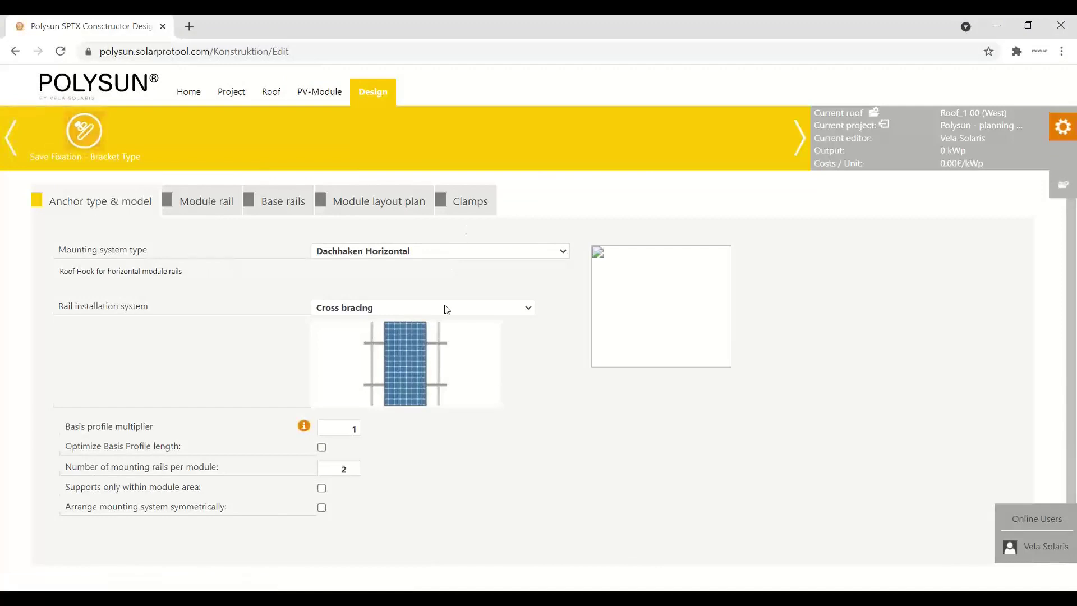
- Save the roof-hook bracket design for all roofs with the module area regenerated, then go to Position
left_click(86, 135)
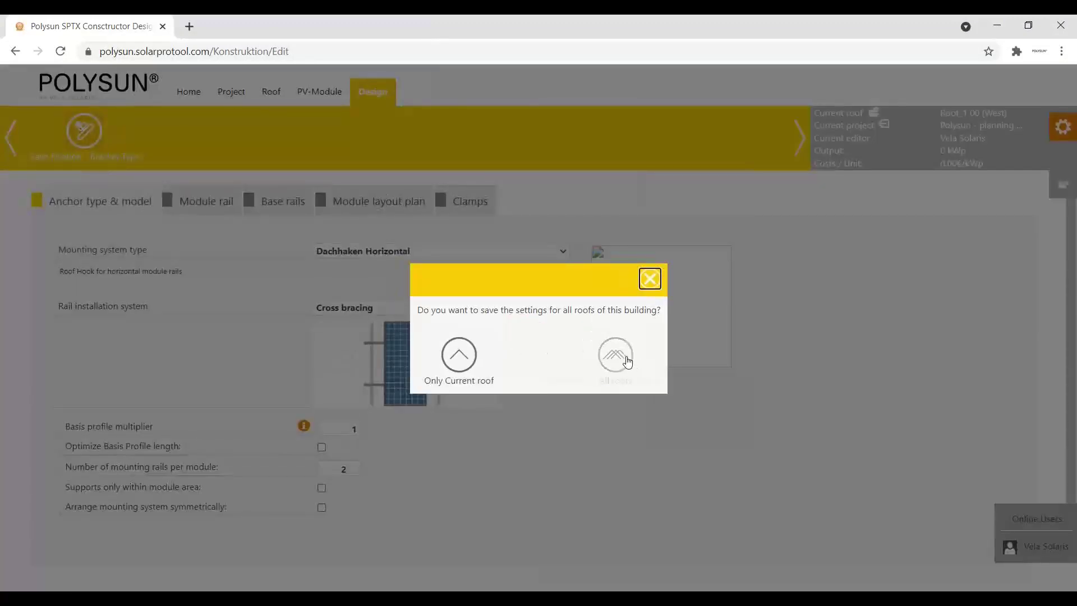
left_click(620, 360)
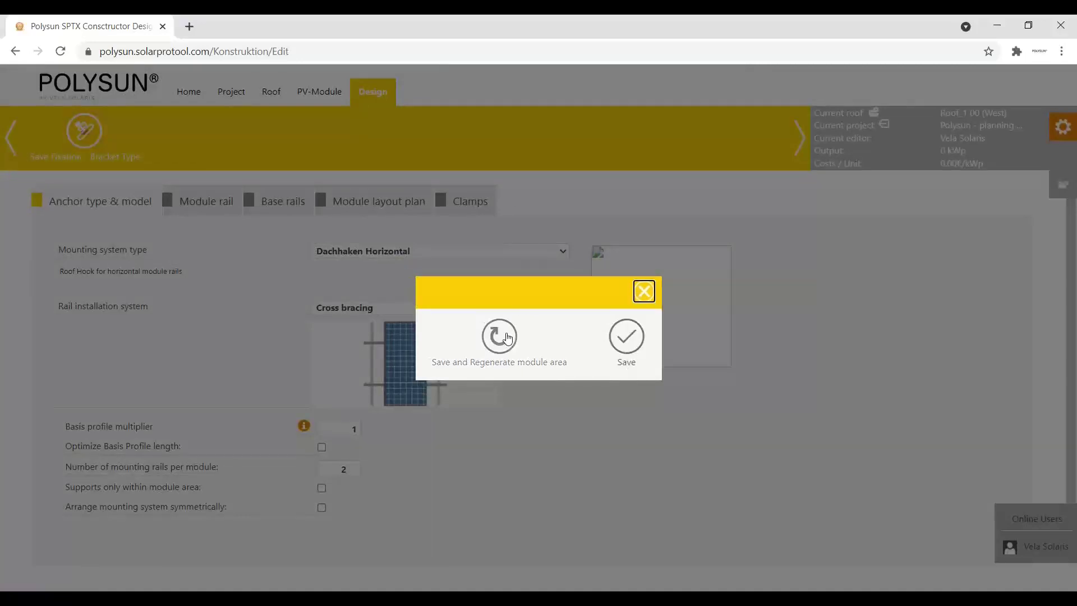
left_click(502, 341)
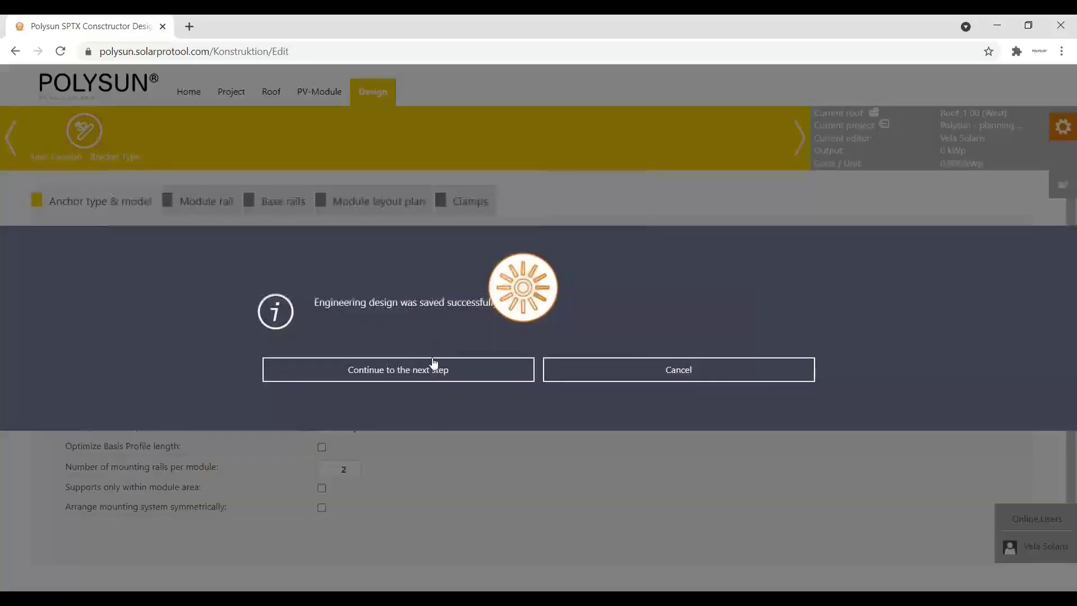
left_click(385, 368)
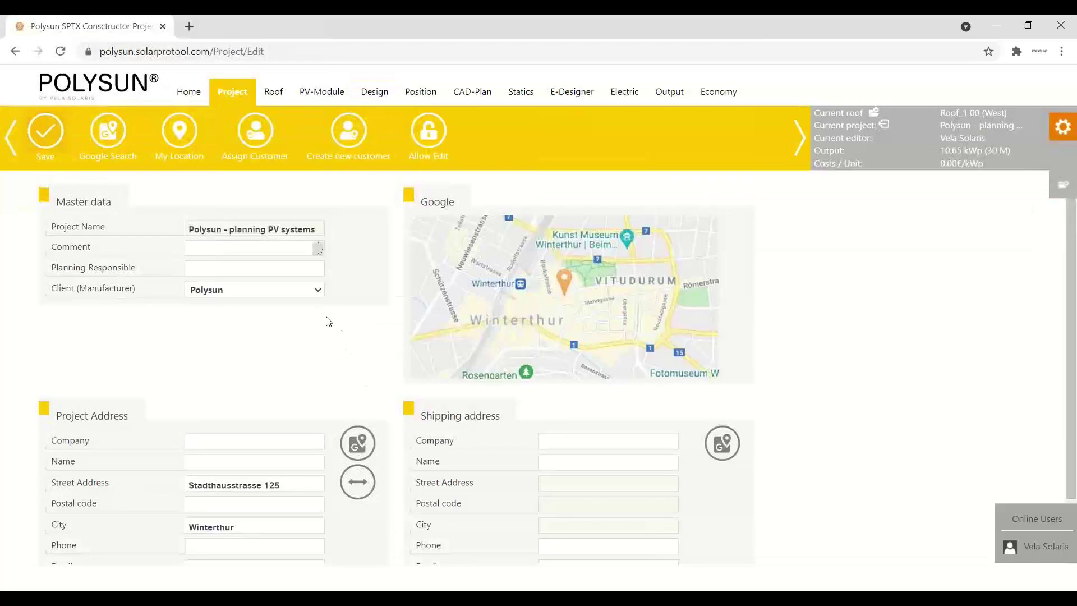
left_click(420, 91)
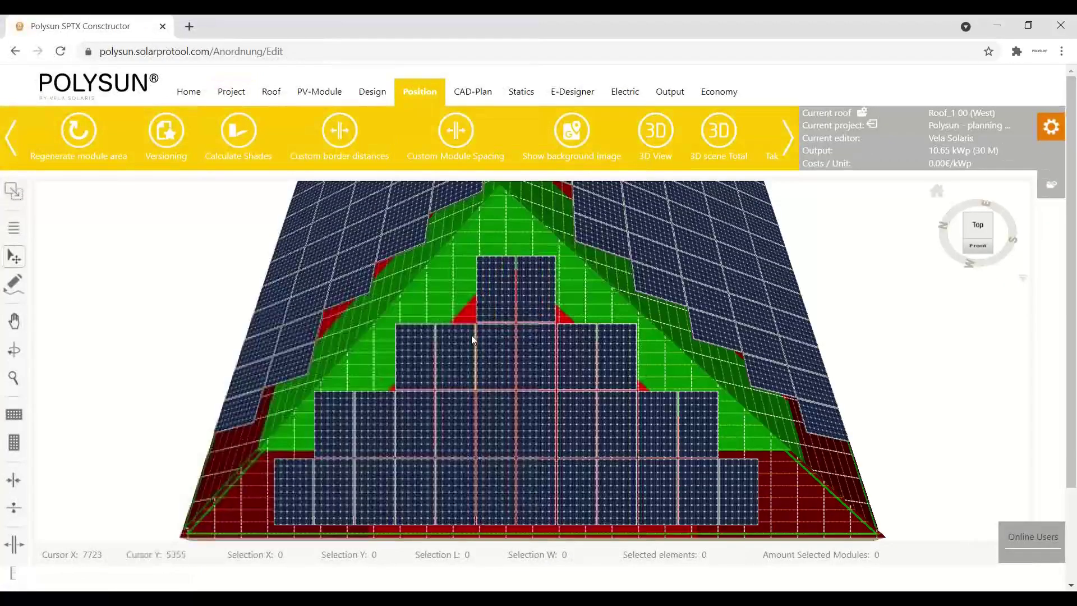
- Zoom out, orbit to an oblique perspective, and open the full 3D scene
scroll(301, 319, "down", 5)
left_click(14, 350)
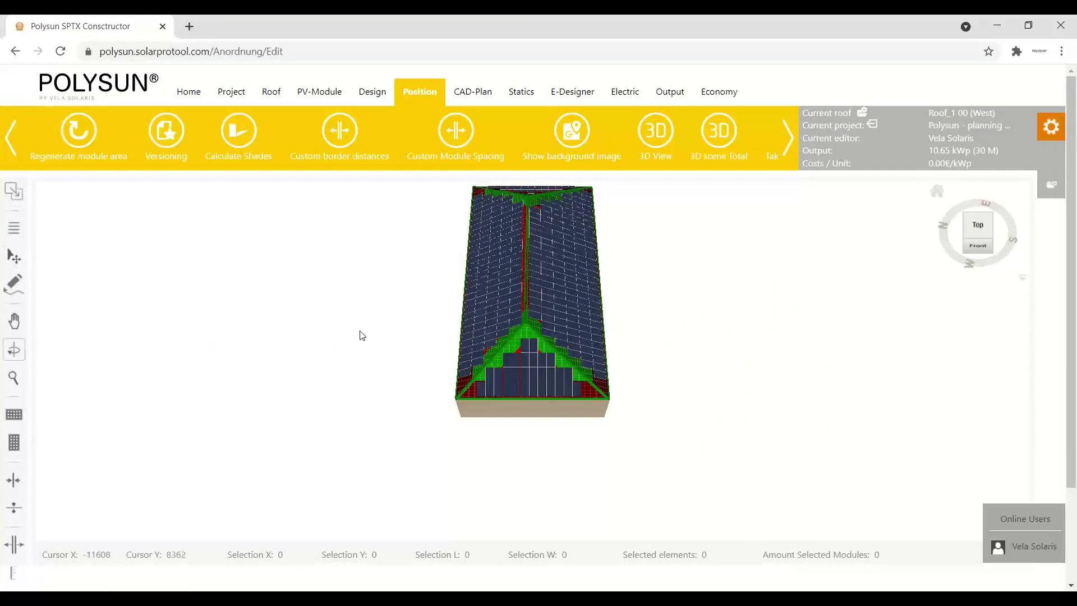
left_click_drag(393, 293, 503, 263)
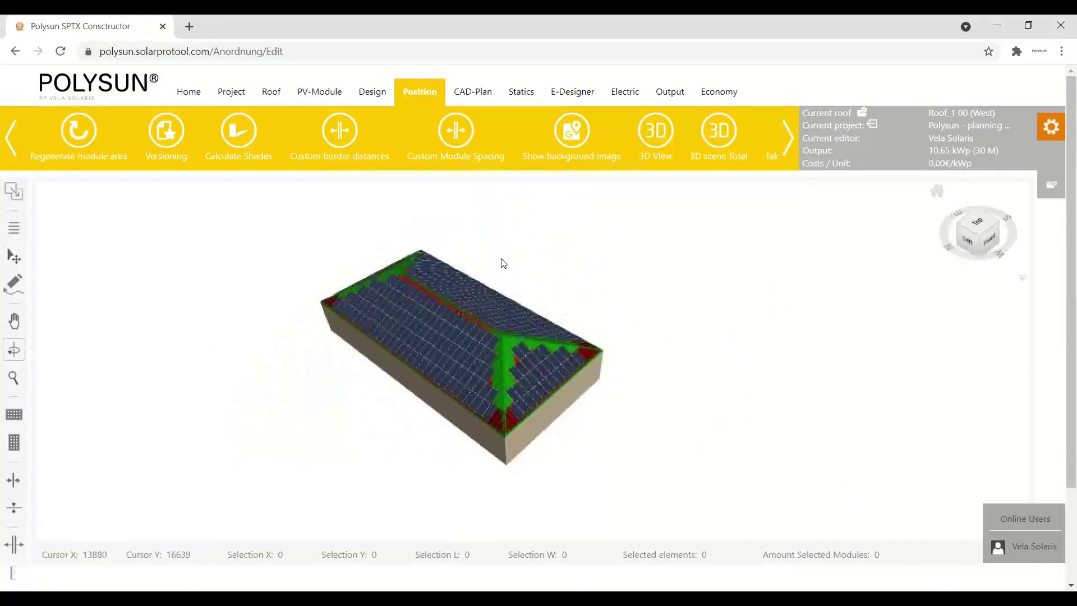
left_click(712, 126)
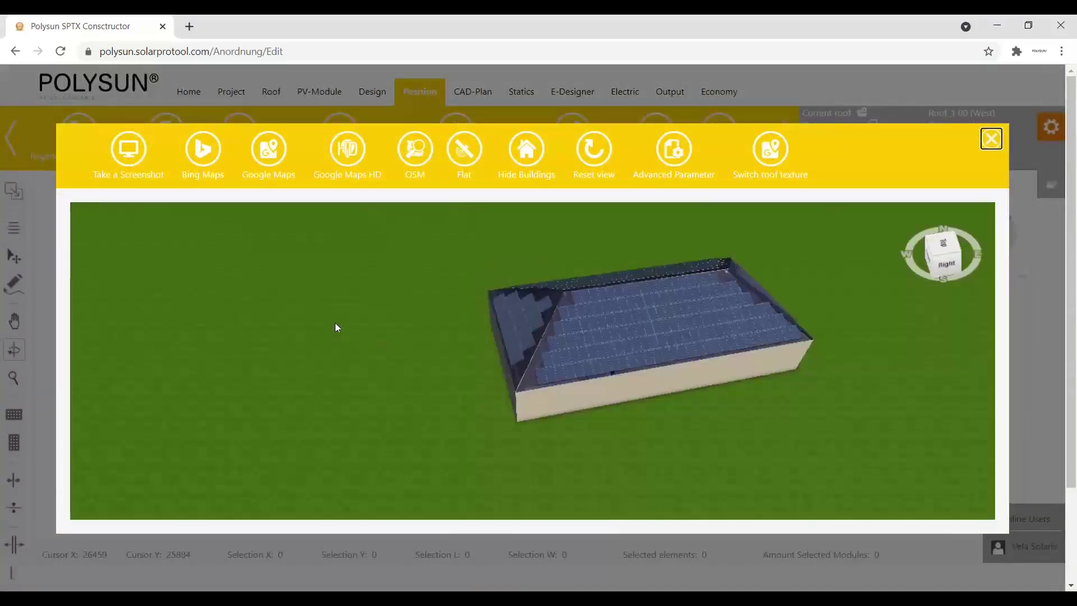
- Show Google Maps imagery with surrounding buildings hidden, then close the 3D scene
left_click(270, 150)
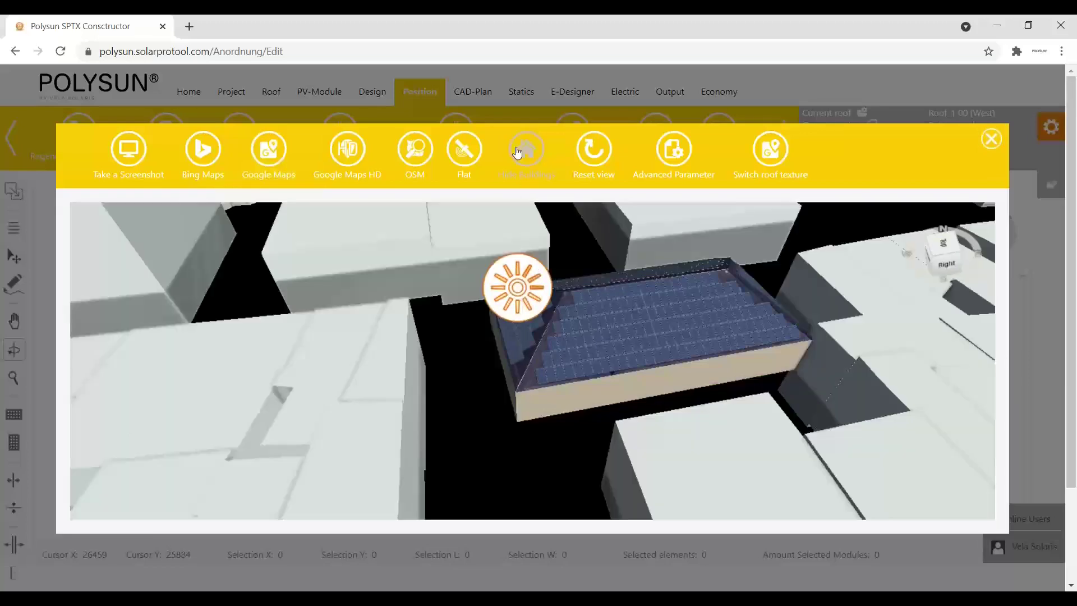
left_click(532, 159)
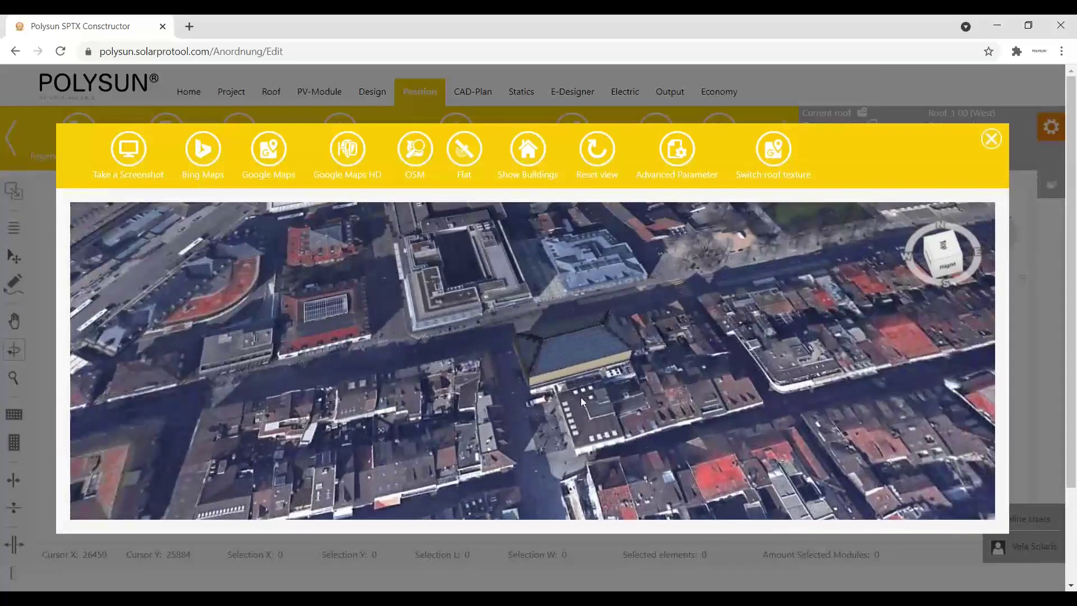
left_click(991, 141)
- Delete the modules beside the chimney on the west roof and show the background image
scroll(381, 358, "up", 5)
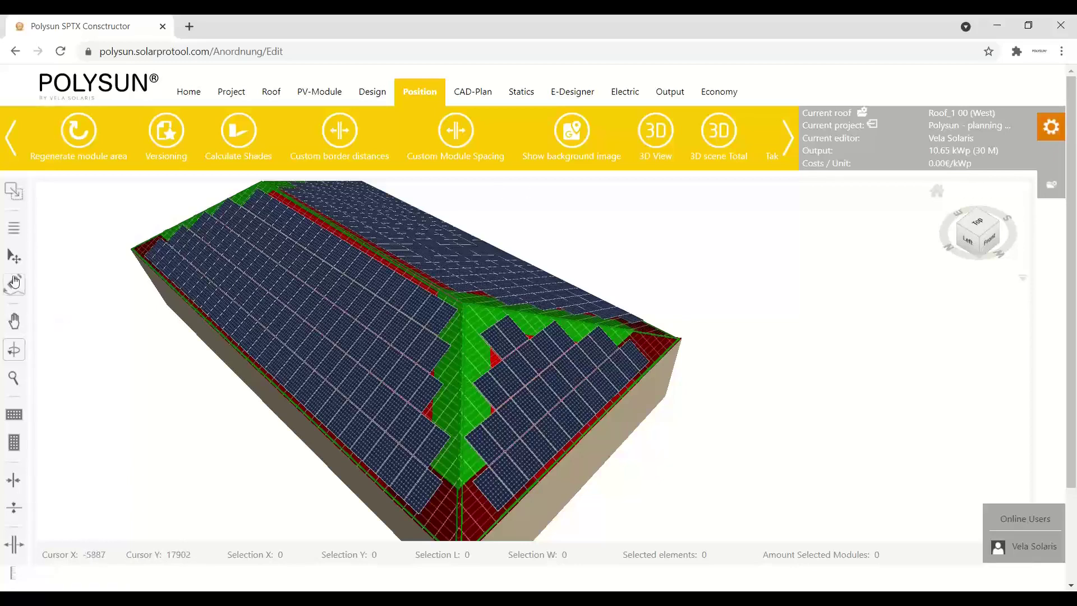
left_click(14, 256)
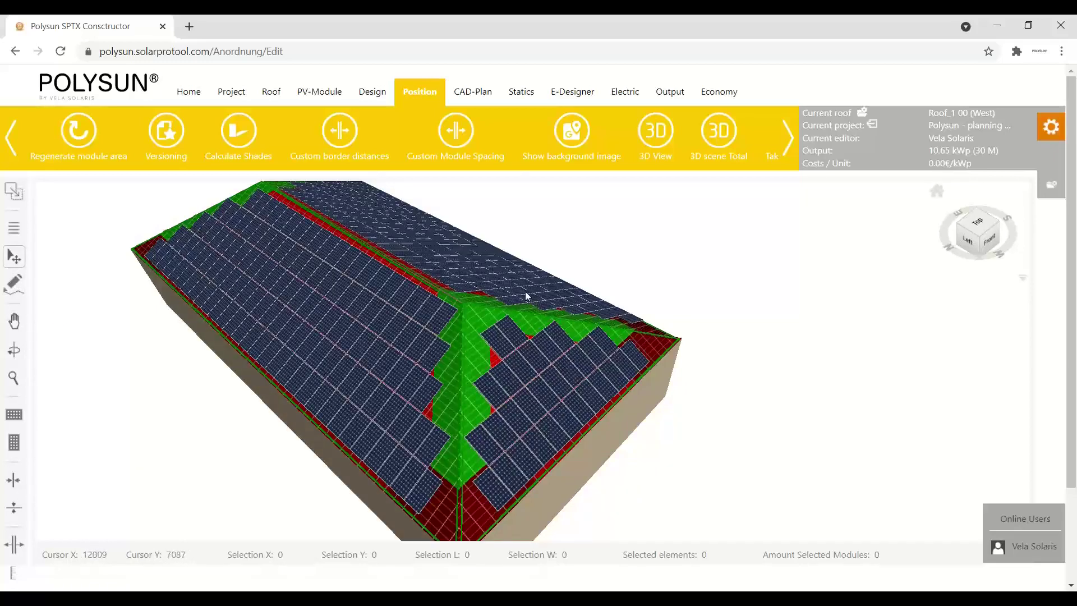
left_click(518, 357)
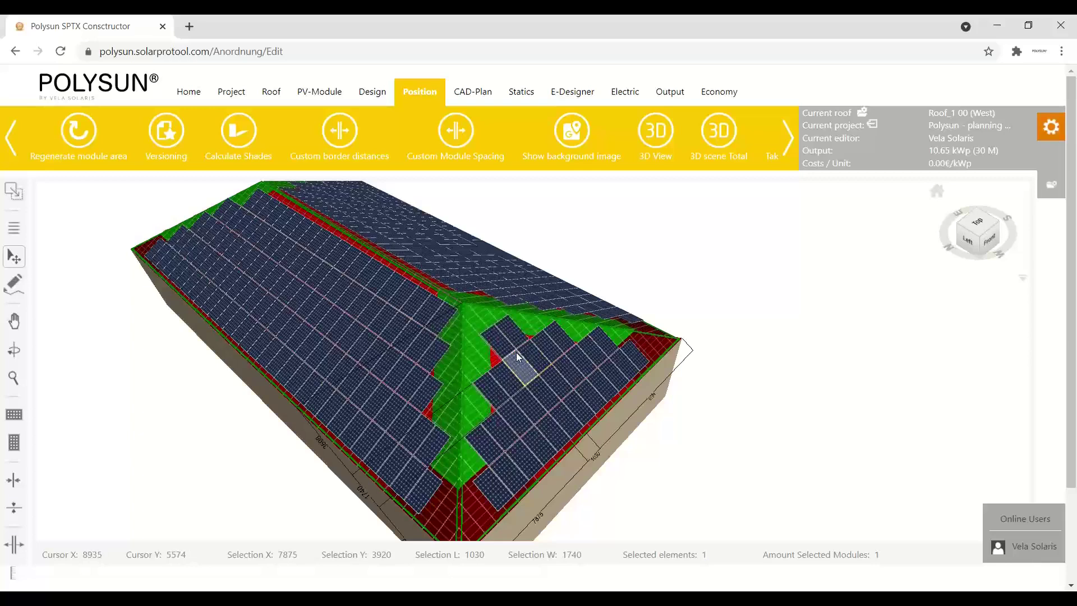
key("Delete")
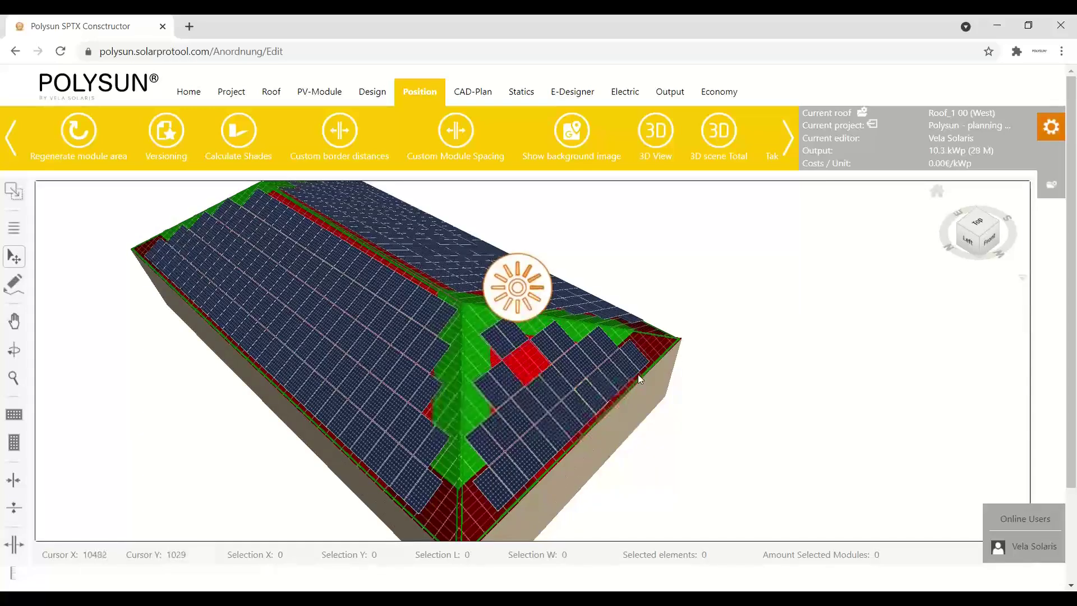
left_click(572, 130)
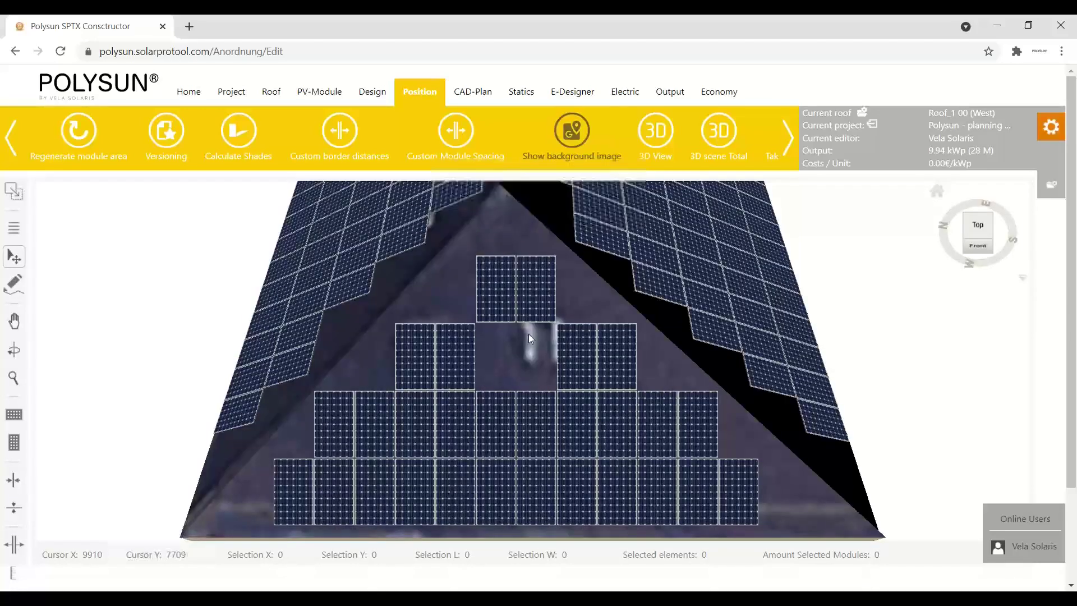
left_click(583, 361)
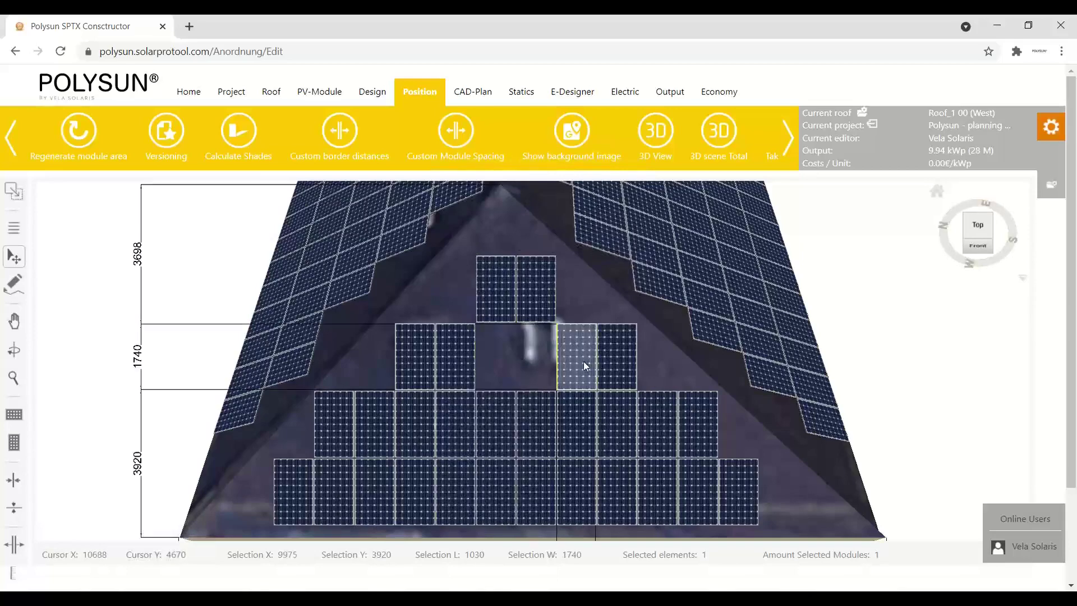
key("Delete")
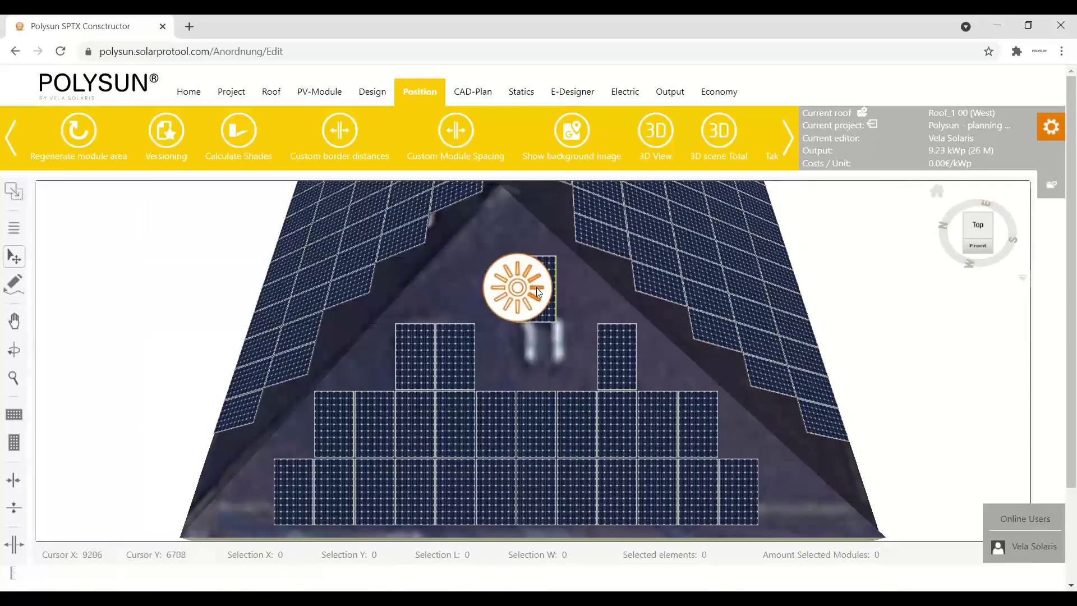
left_click(536, 287)
key("Delete")
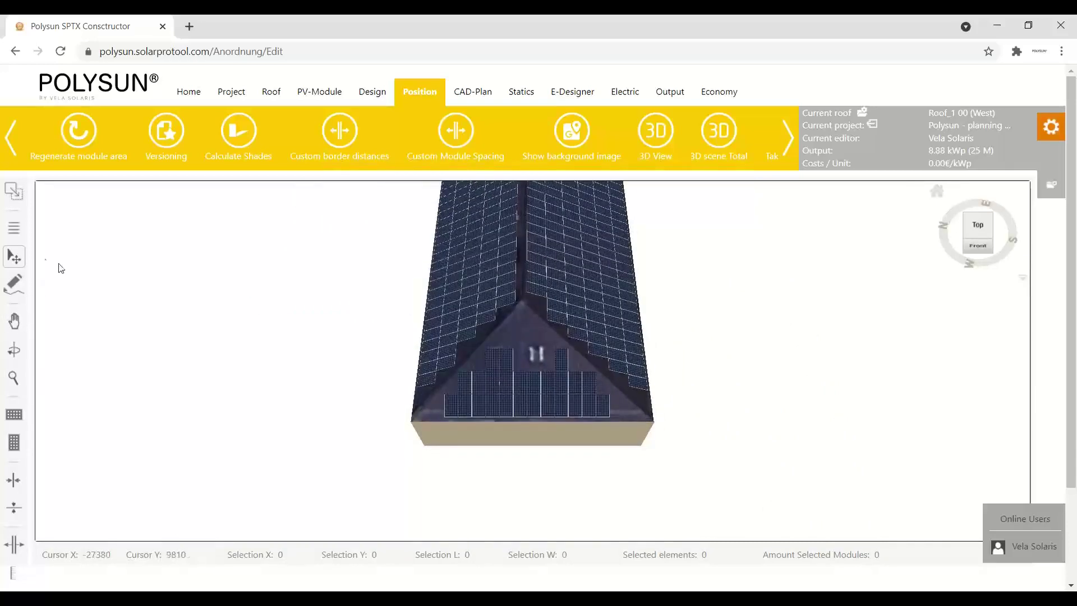
- Draw a 1504 × 2364 mm rectangular interference area over the chimney and deselect it
left_click(14, 283)
left_click(73, 286)
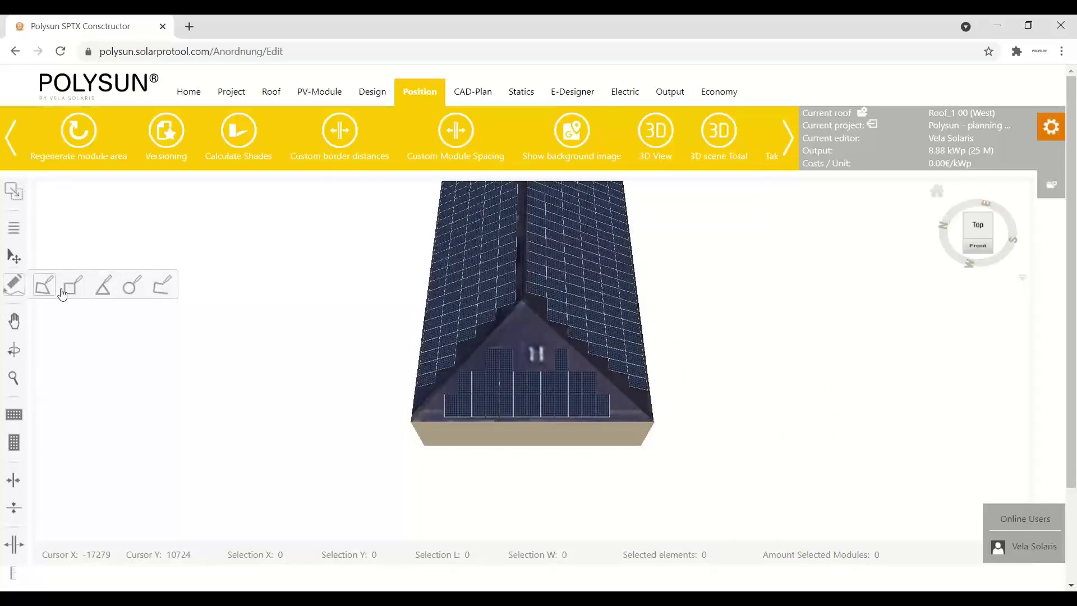
left_click_drag(540, 356, 547, 365)
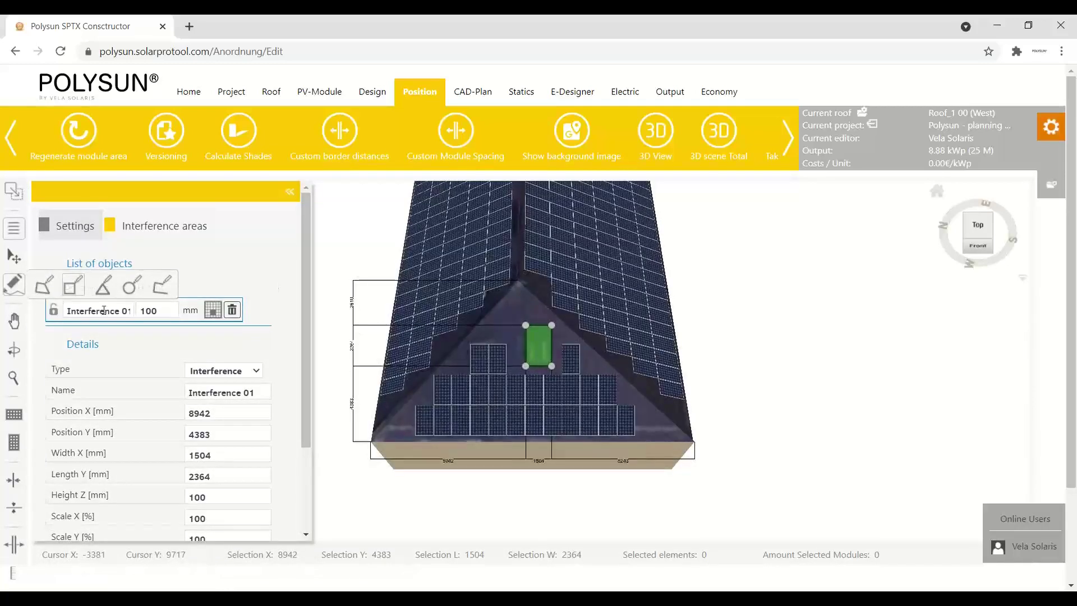
left_click(292, 195)
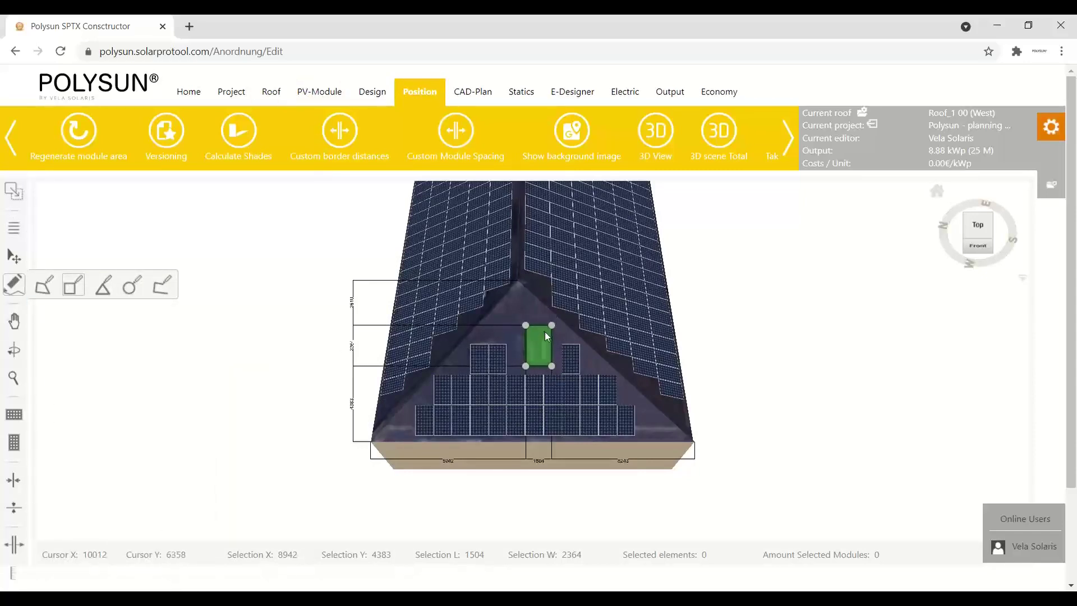
key("Escape")
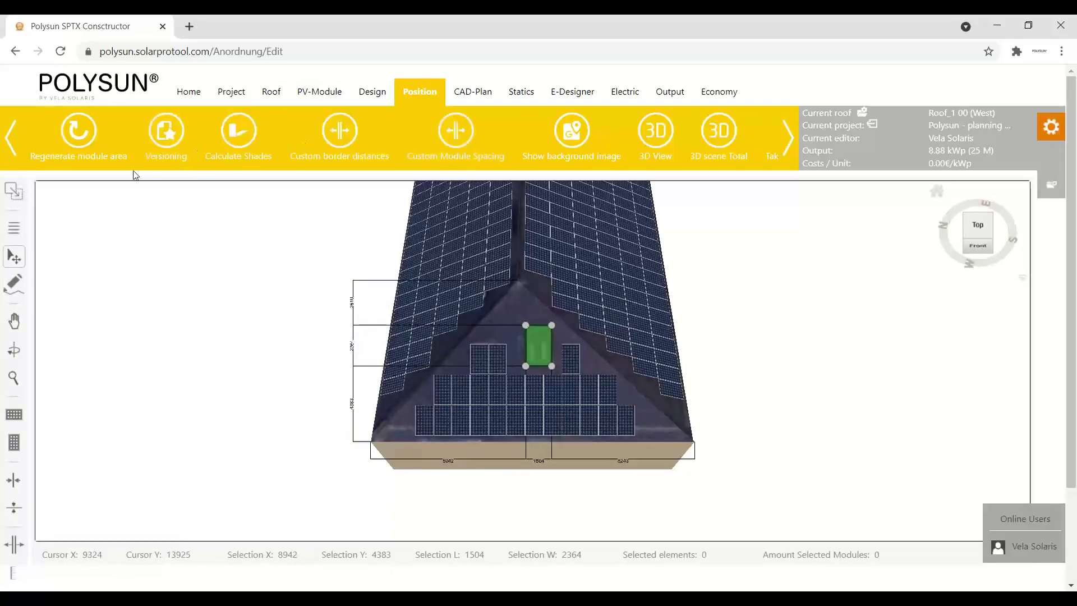
left_click(502, 251)
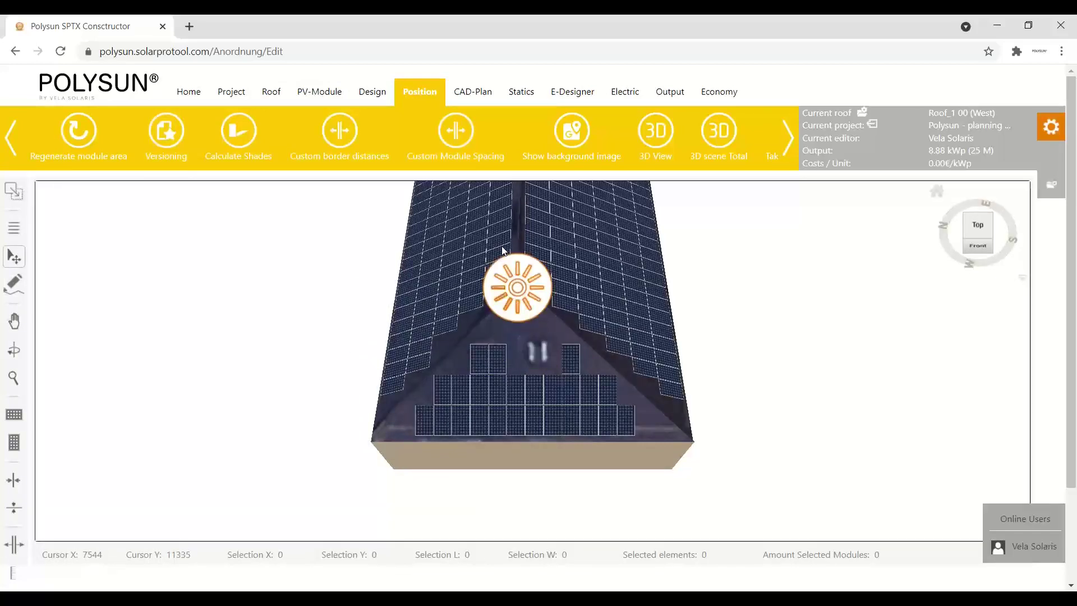
- Create a new E-Designer planning and add all roofs to it
left_click(568, 98)
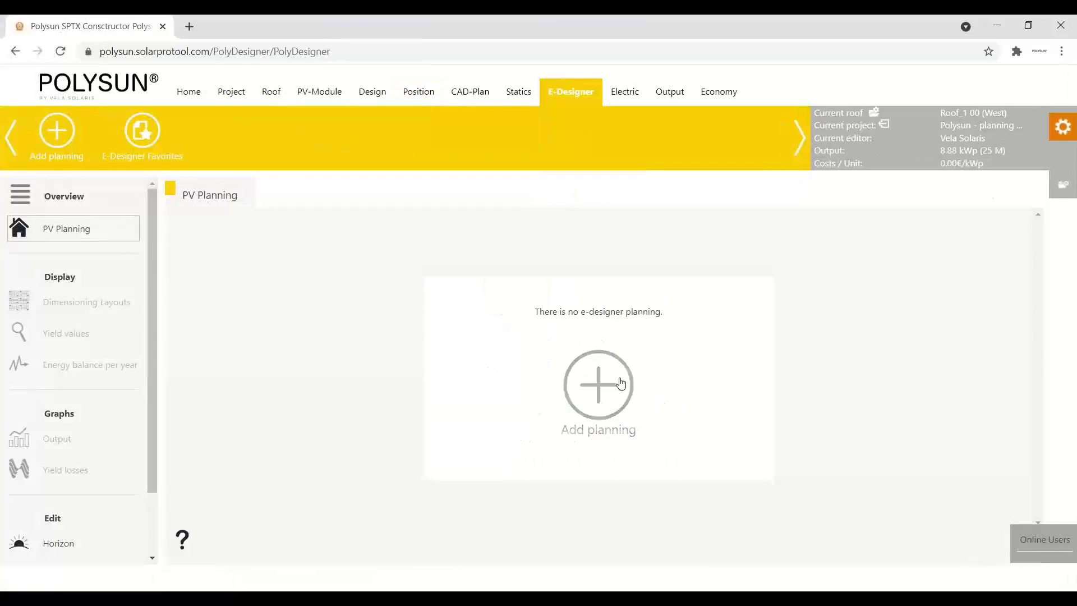
left_click(611, 383)
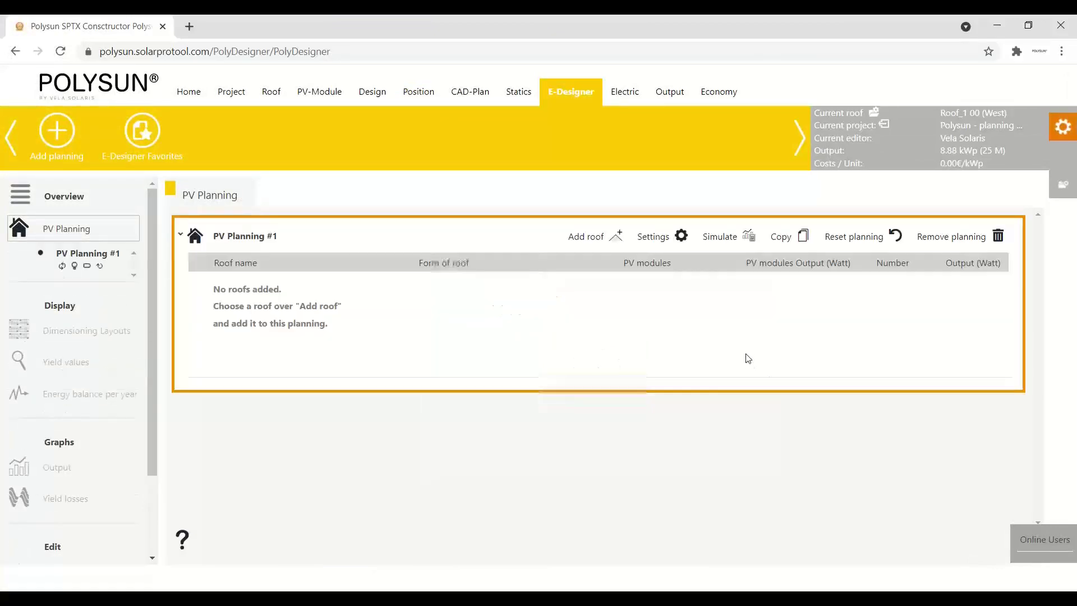
left_click(615, 236)
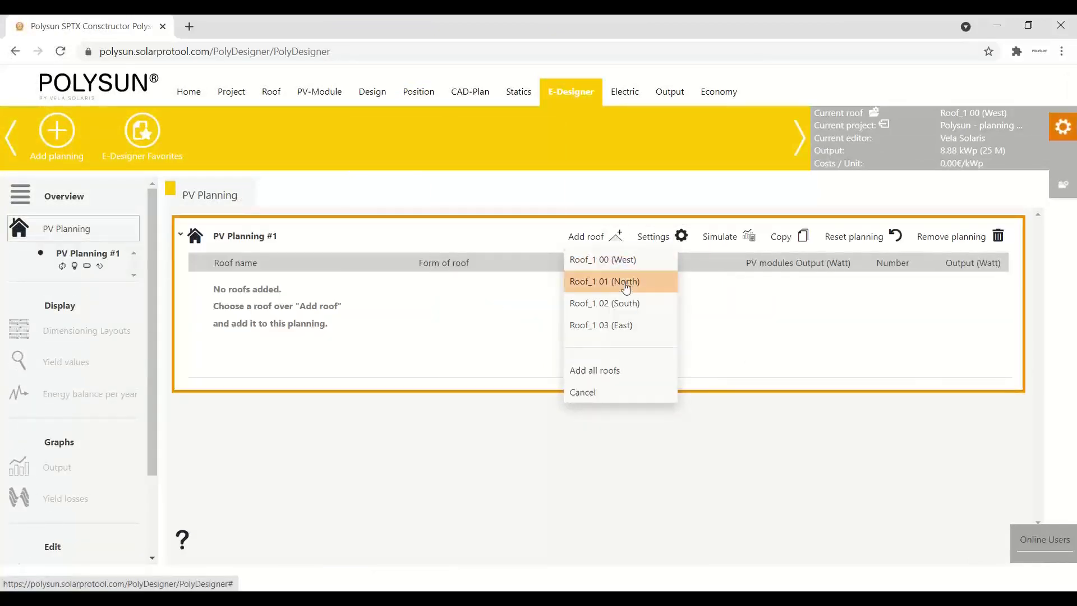
left_click(613, 370)
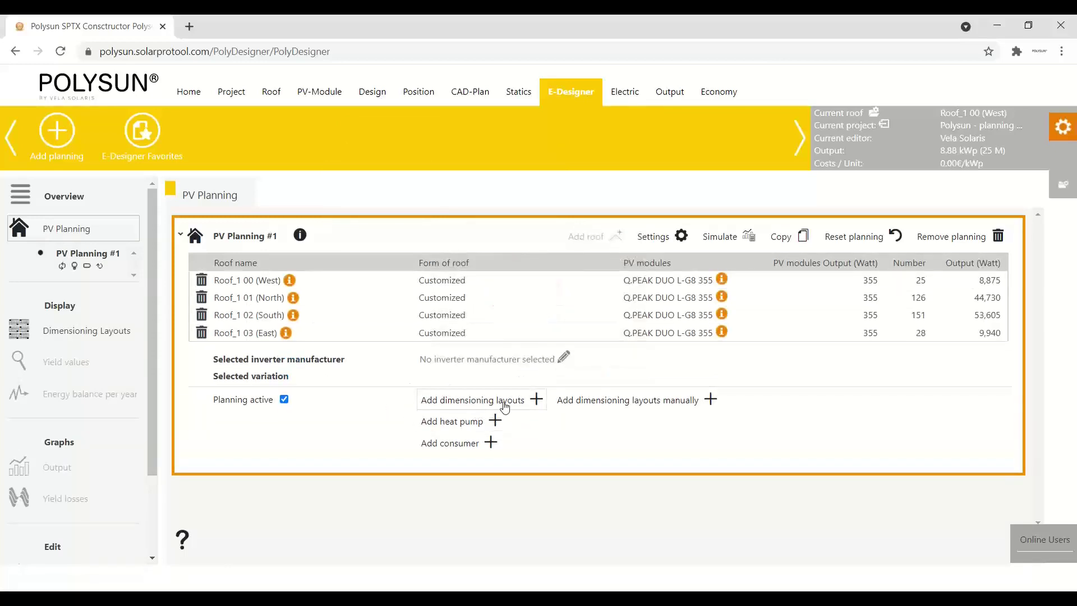
- Choose SMA Solar Technology AG as the inverter manufacturer and calculate the layout variations
left_click(498, 405)
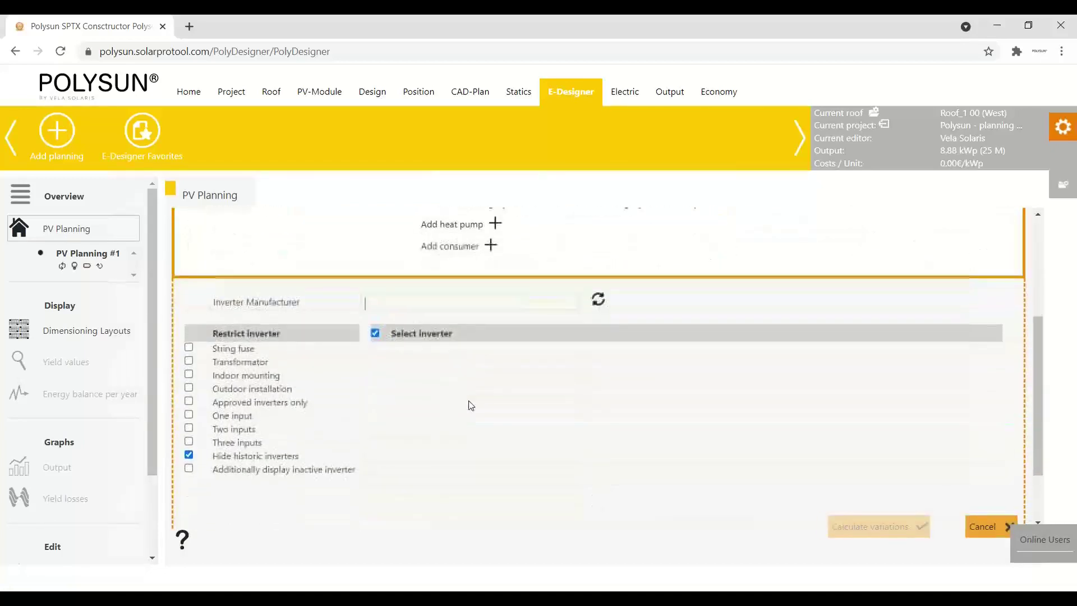
type("SMA")
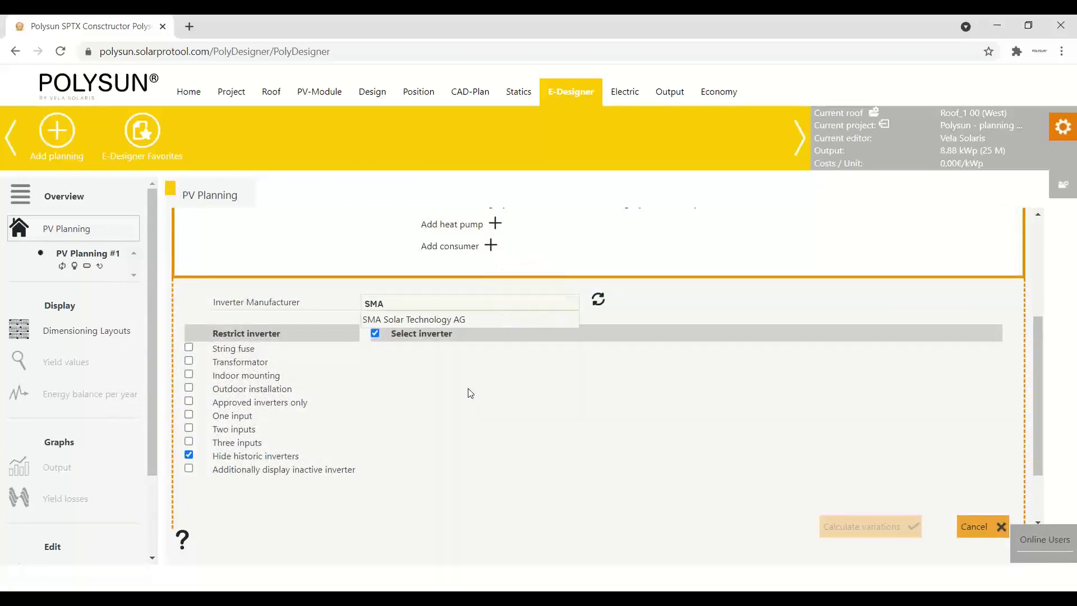
left_click(474, 321)
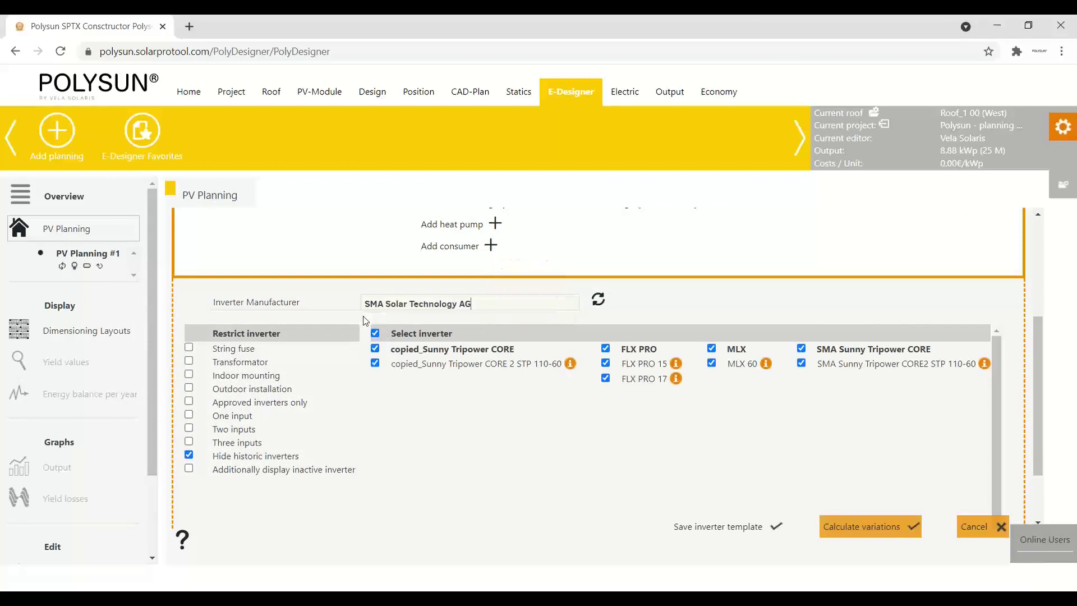
left_click(864, 531)
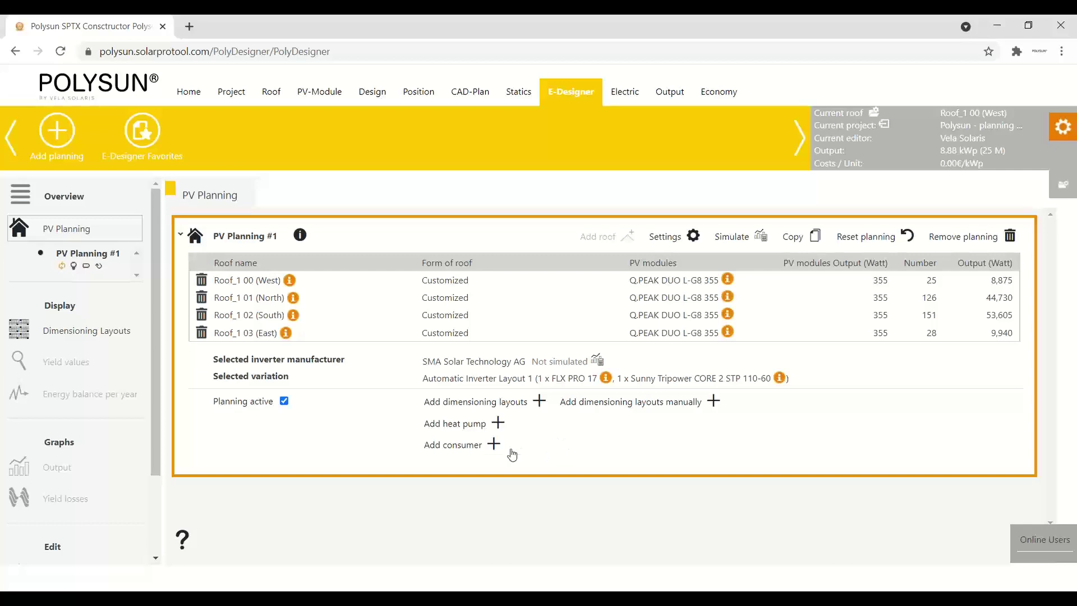
- Add a Residential-profile consumer with 44,870 kWh annual consumption, save it, and simulate PV Planning #1
left_click(494, 445)
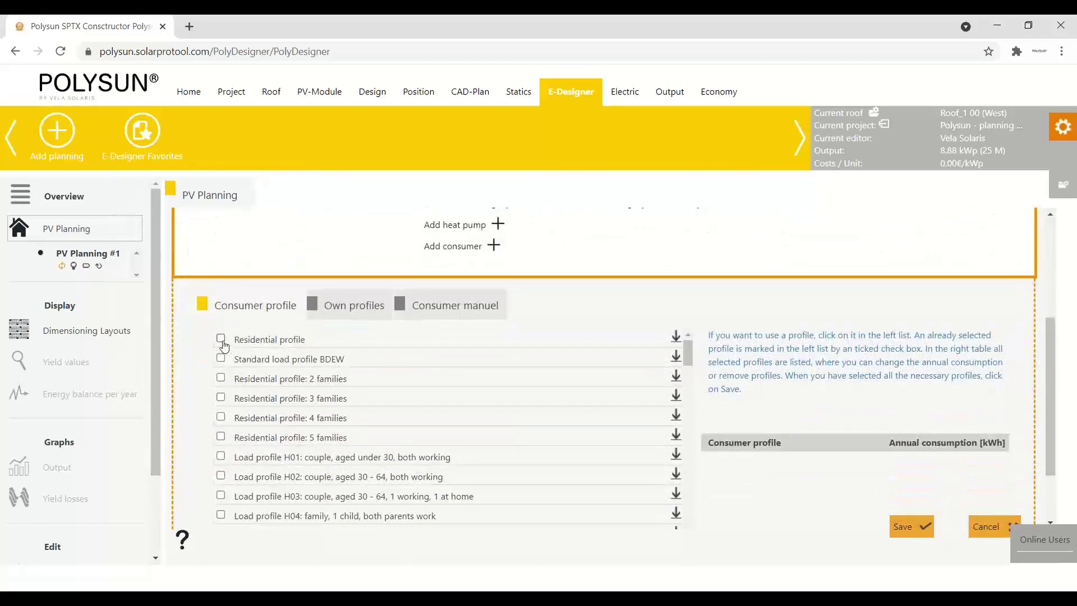
left_click(221, 339)
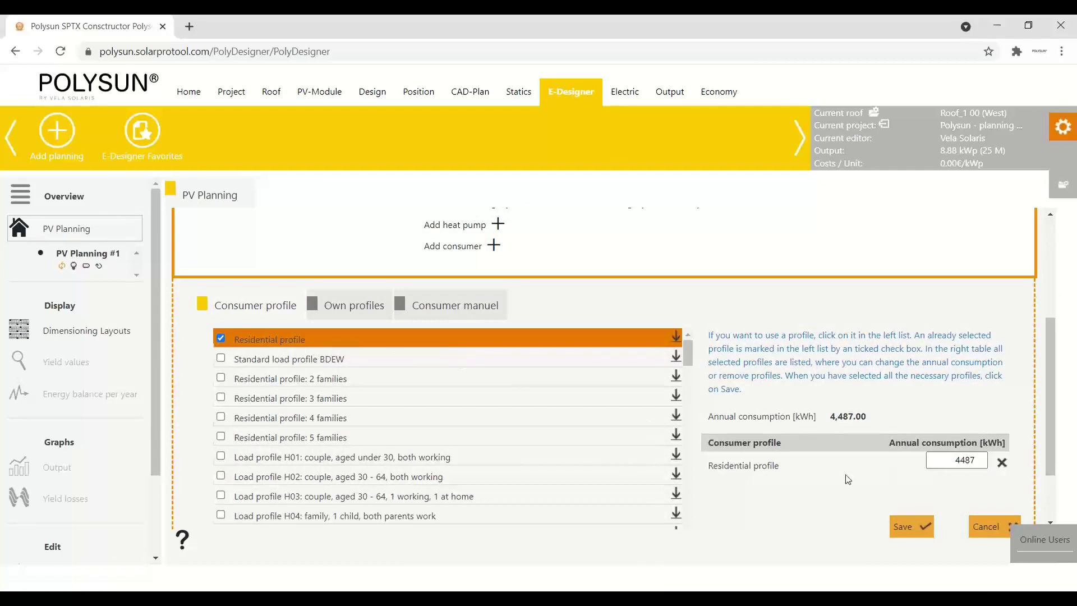
left_click(974, 459)
type("0")
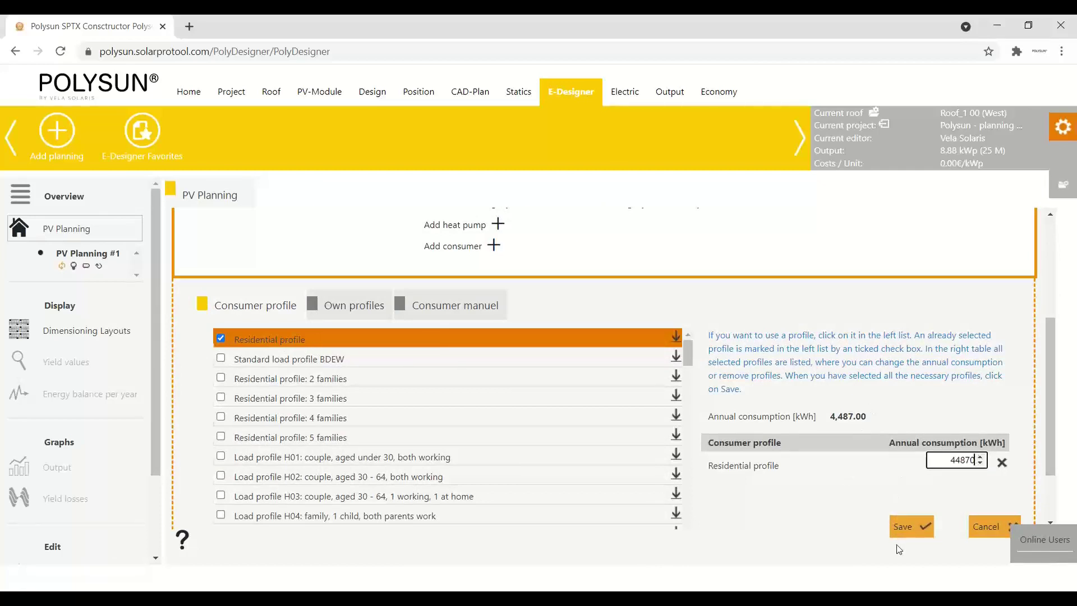
left_click(903, 528)
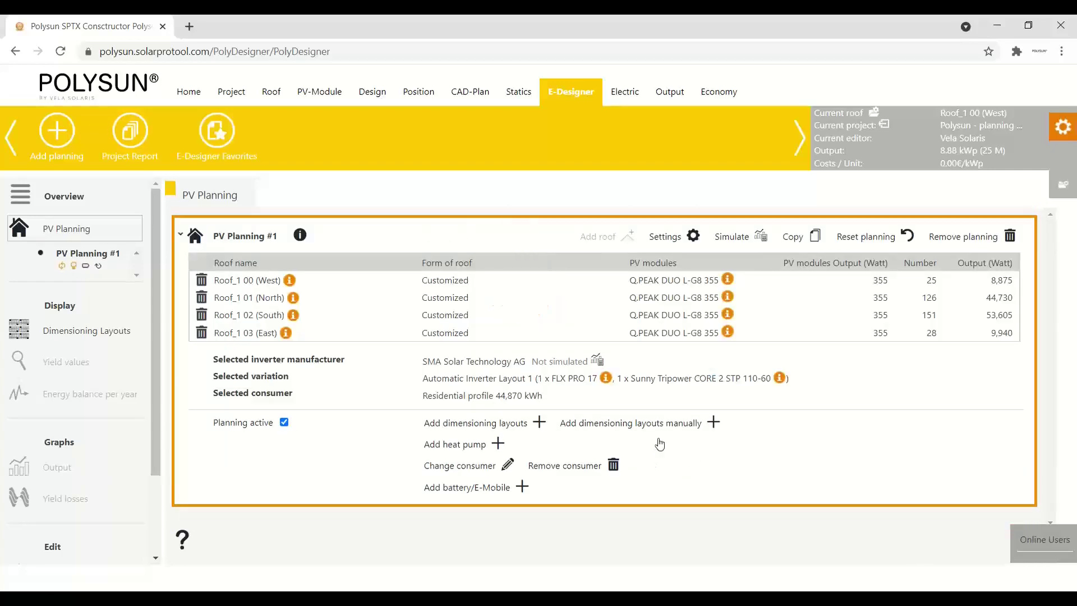
left_click(744, 242)
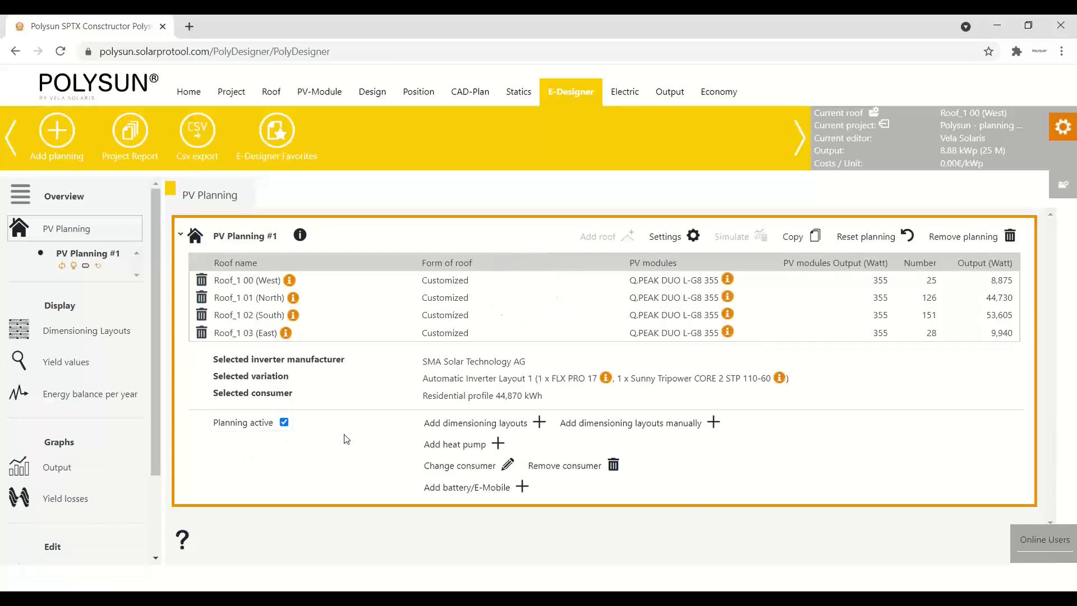
- Review the simulated yield values for PV Planning #1
left_click(72, 367)
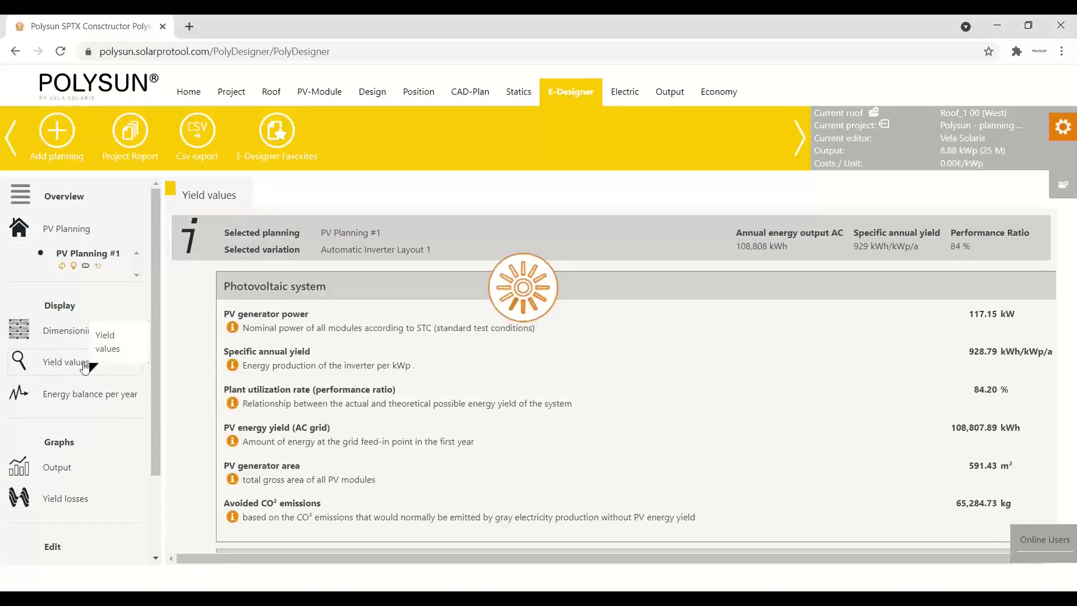
scroll(515, 352, "down", 1)
scroll(505, 359, "up", 1)
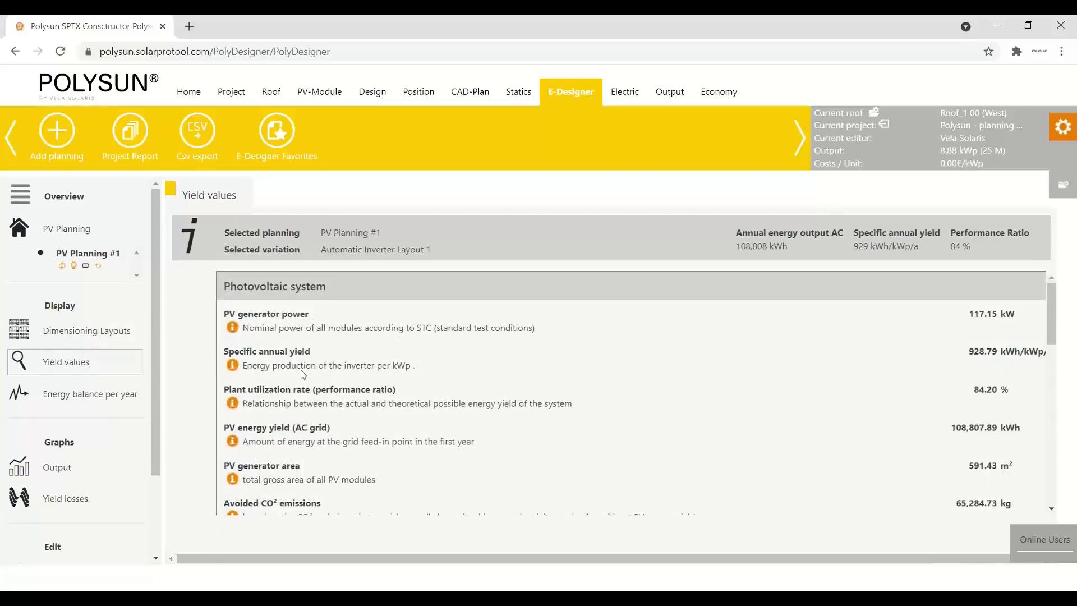
scroll(322, 393, "down", 4)
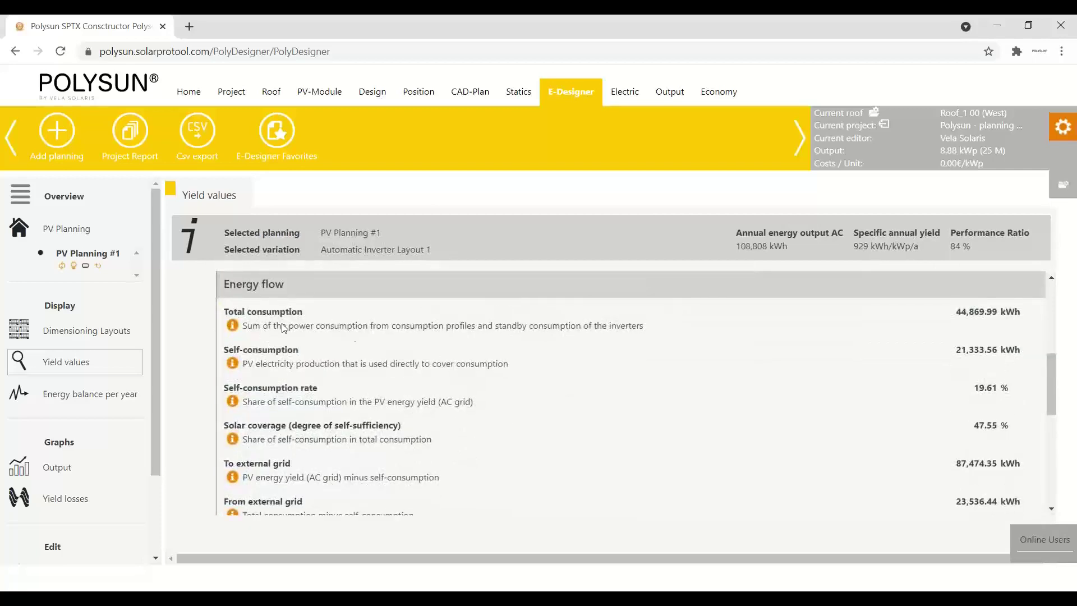
scroll(461, 355, "up", 2)
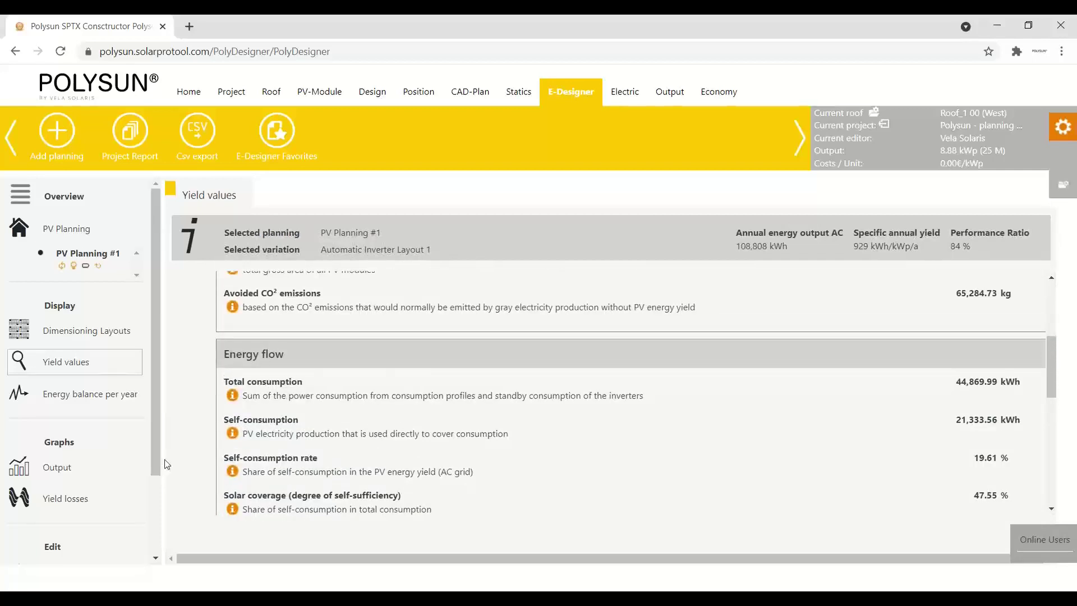
- Show the Annual energy flow output chart, with 108,808 kWh AC output and 84% performance ratio
left_click(74, 476)
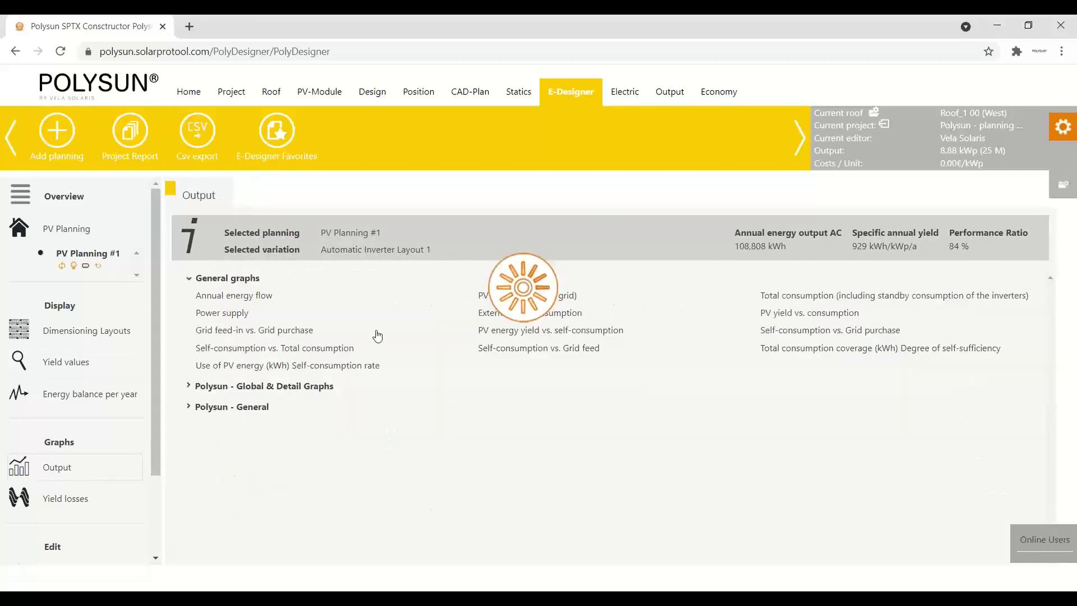
scroll(469, 386, "down", 5)
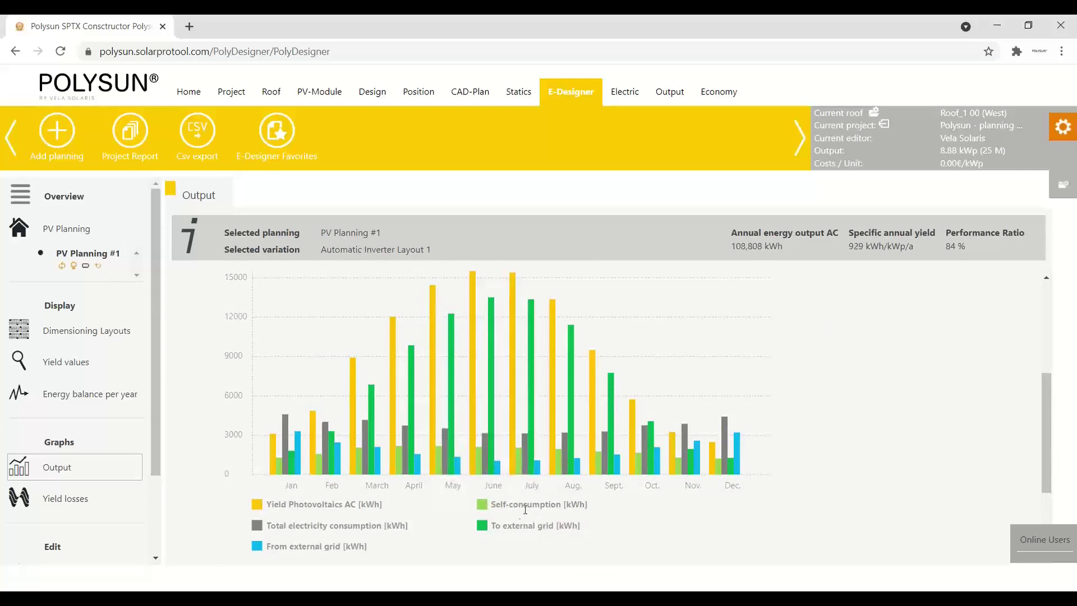
mouse_move(494, 409)
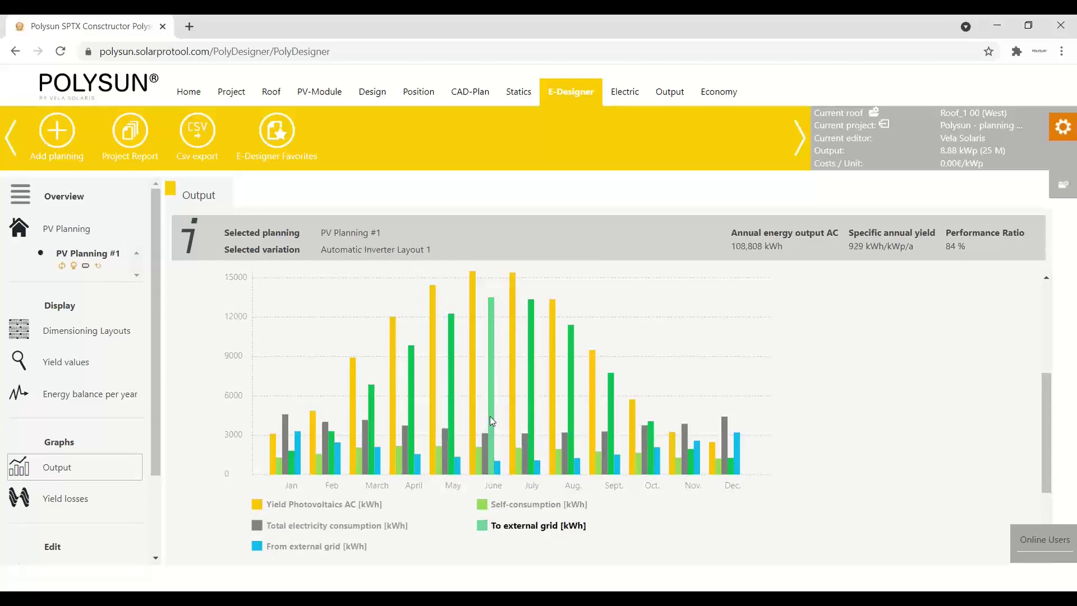
scroll(490, 416, "up", 3)
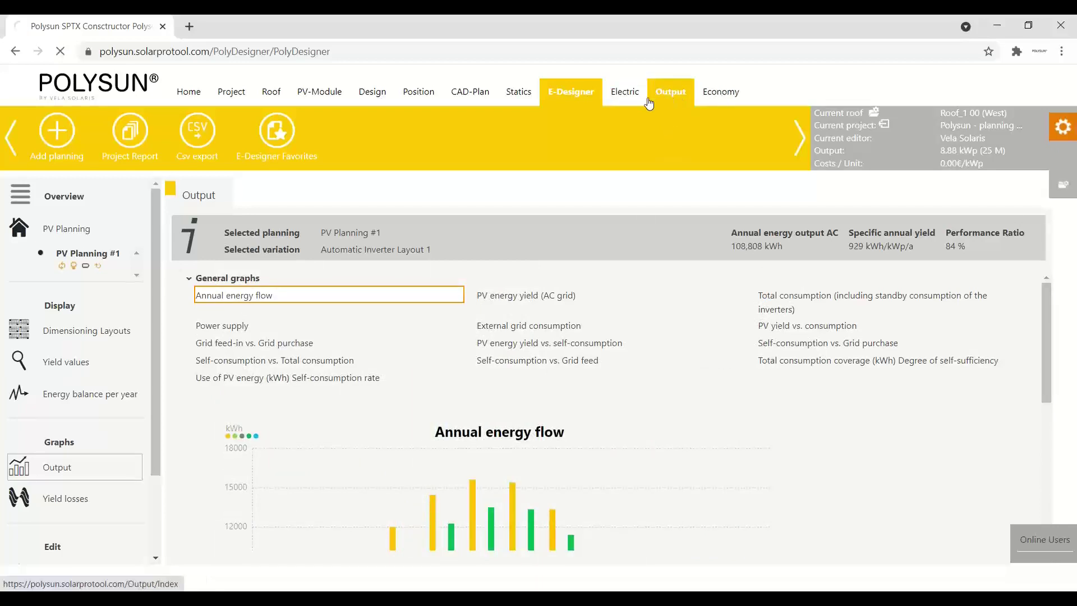
- Generate the Project report (Multiple roofs) as a PDF and open the downloaded file
left_click(699, 90)
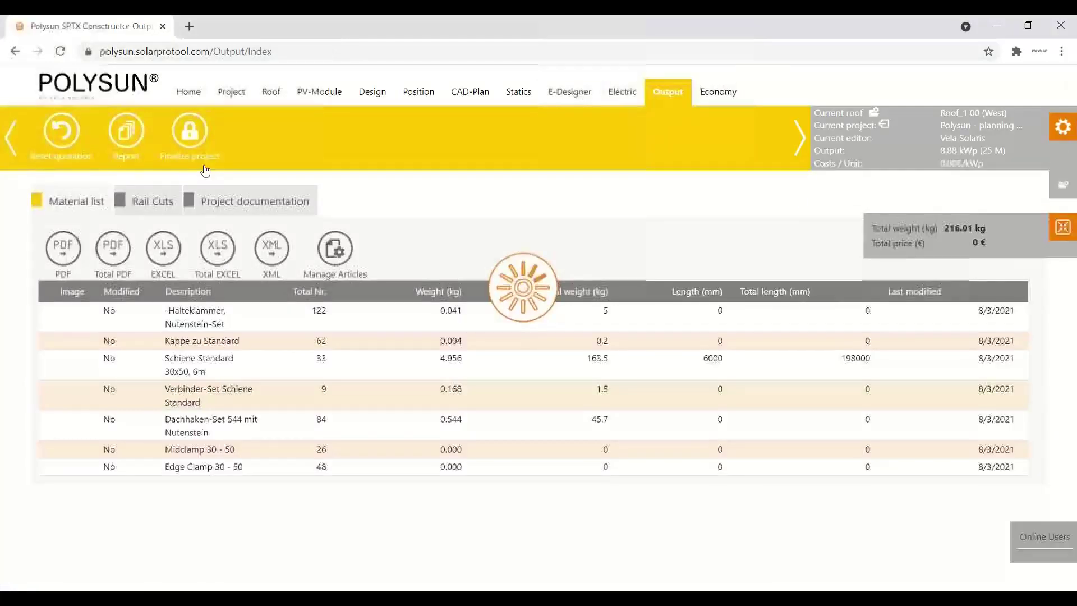
left_click(128, 137)
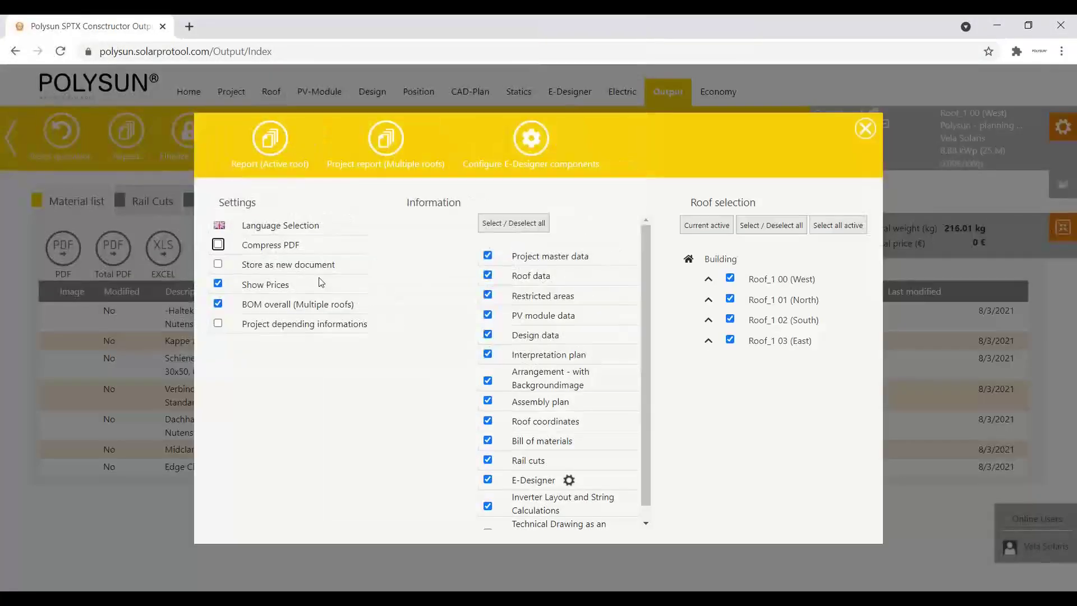
left_click(382, 130)
left_click(664, 351)
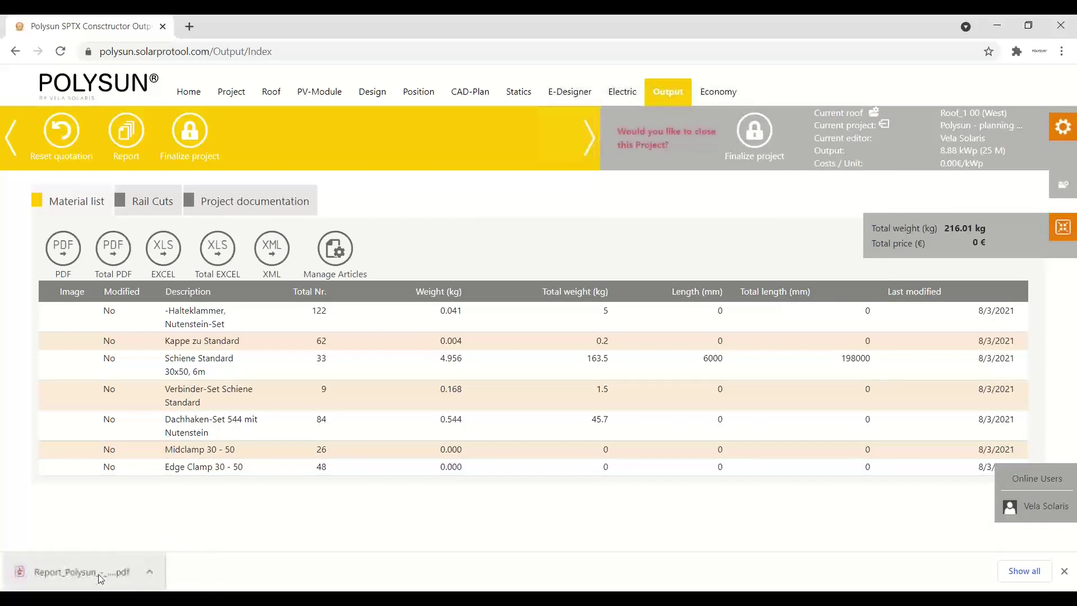
left_click(83, 571)
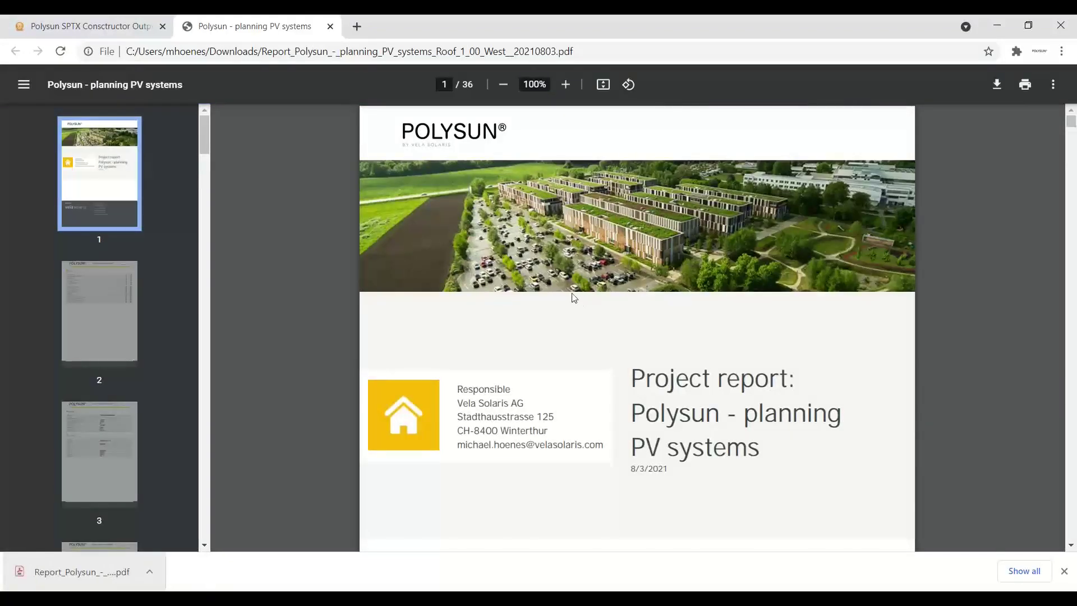
- Page through the 36-page report to the Annual energy flow chart on page 24
scroll(572, 296, "down", 12)
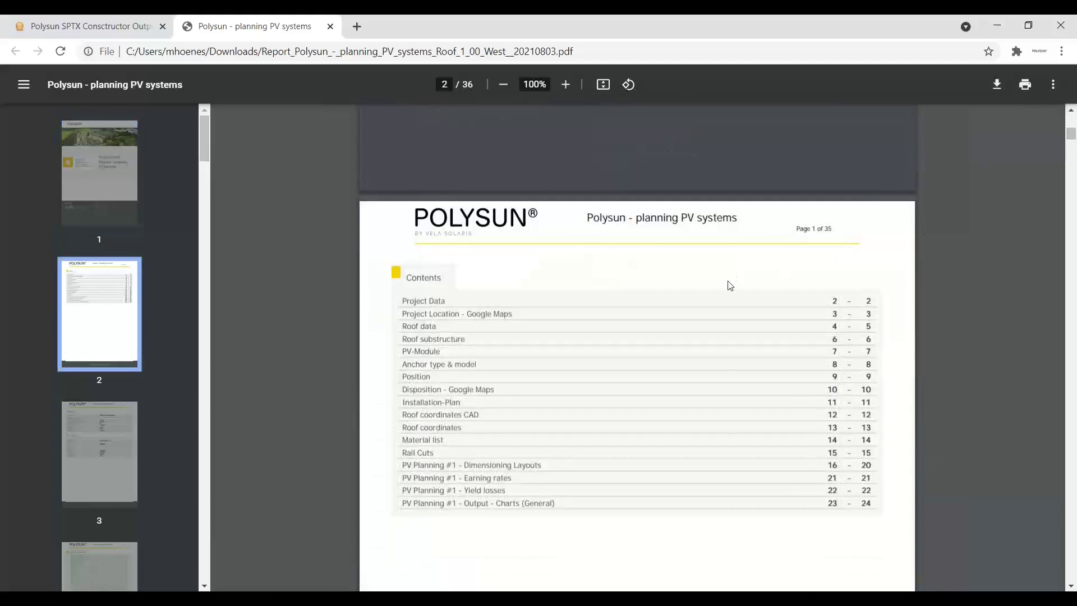
scroll(730, 286, "down", 20)
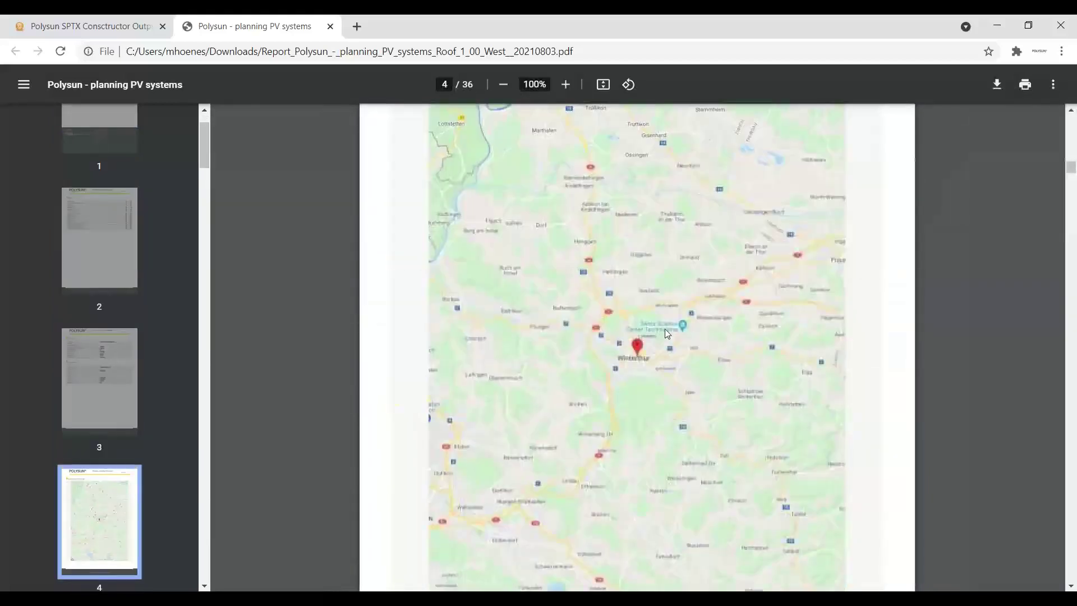
scroll(667, 333, "down", 20)
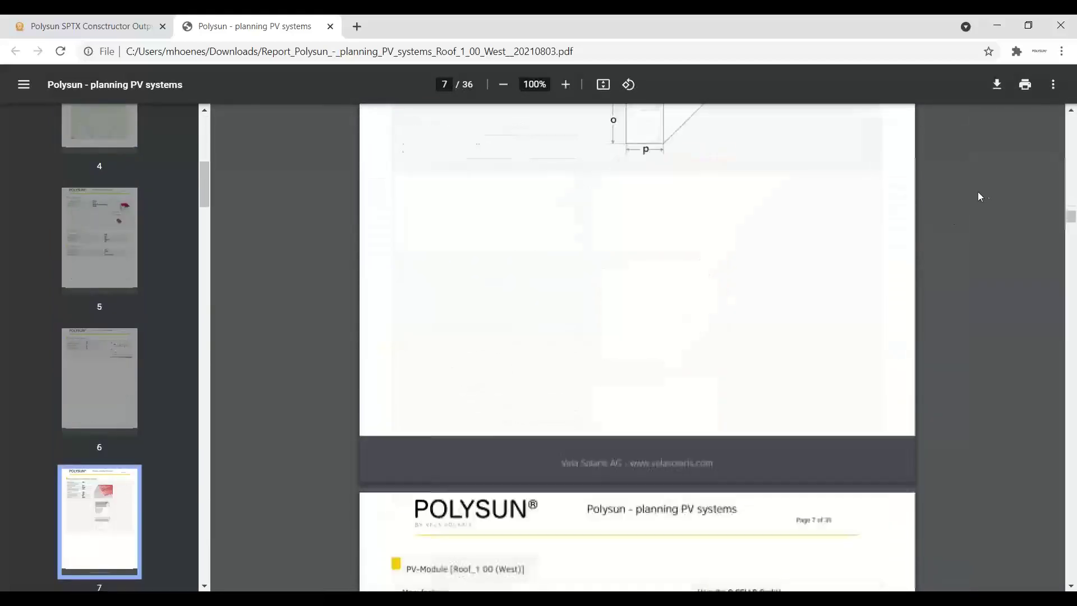
scroll(979, 196, "down", 20)
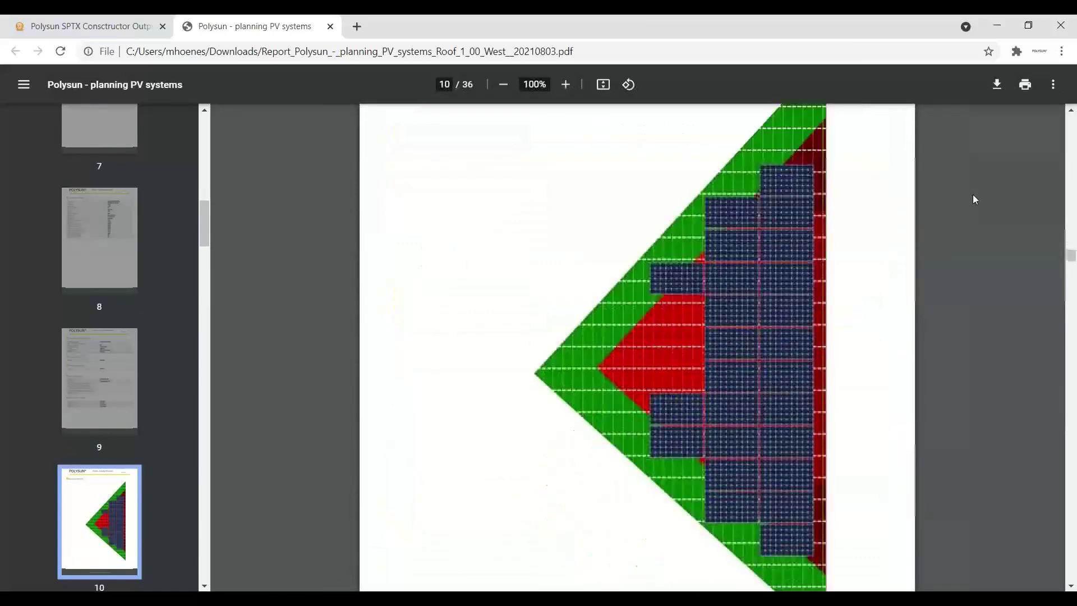
scroll(973, 200, "down", 20)
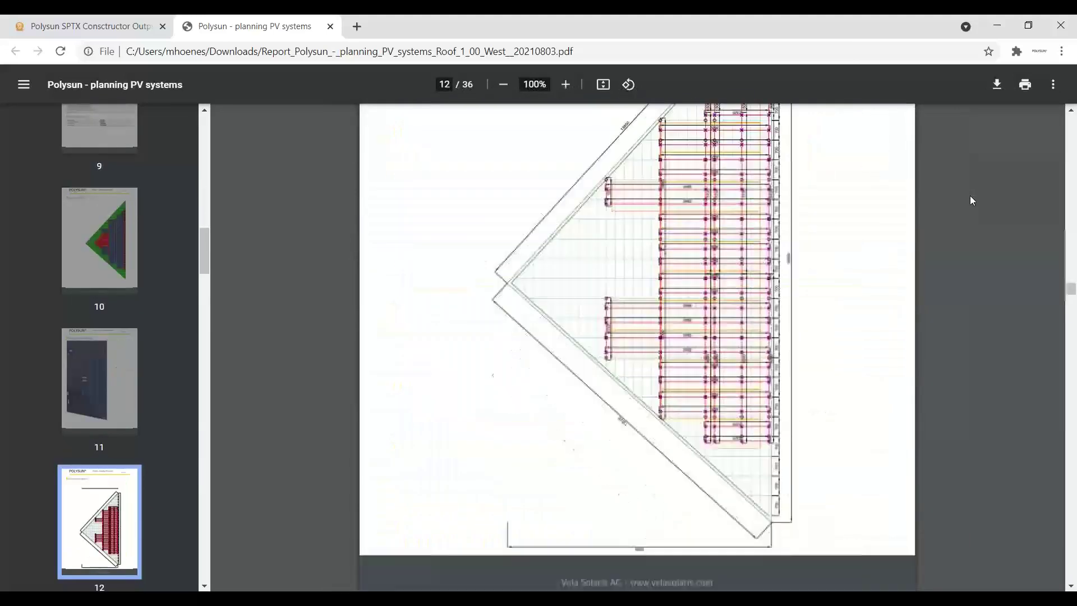
scroll(999, 191, "down", 15)
left_click(1072, 330)
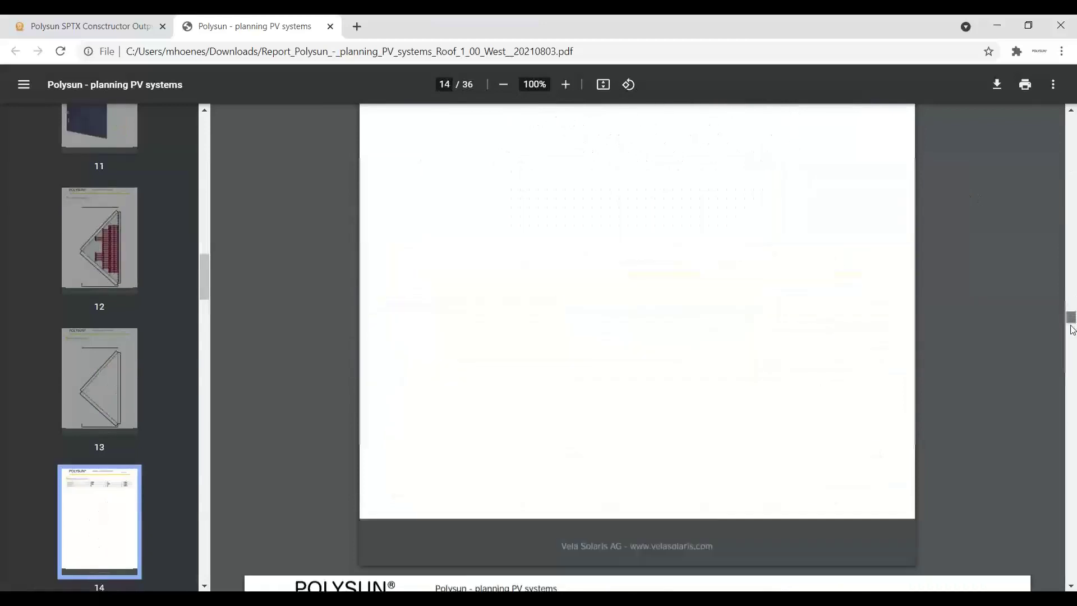
left_click_drag(1072, 330, 1070, 447)
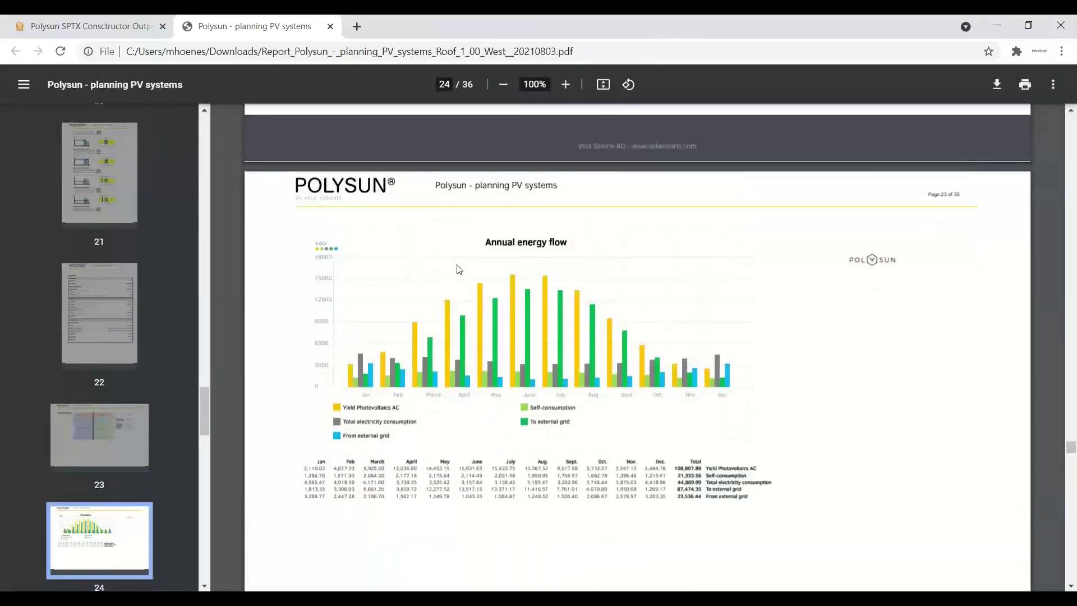